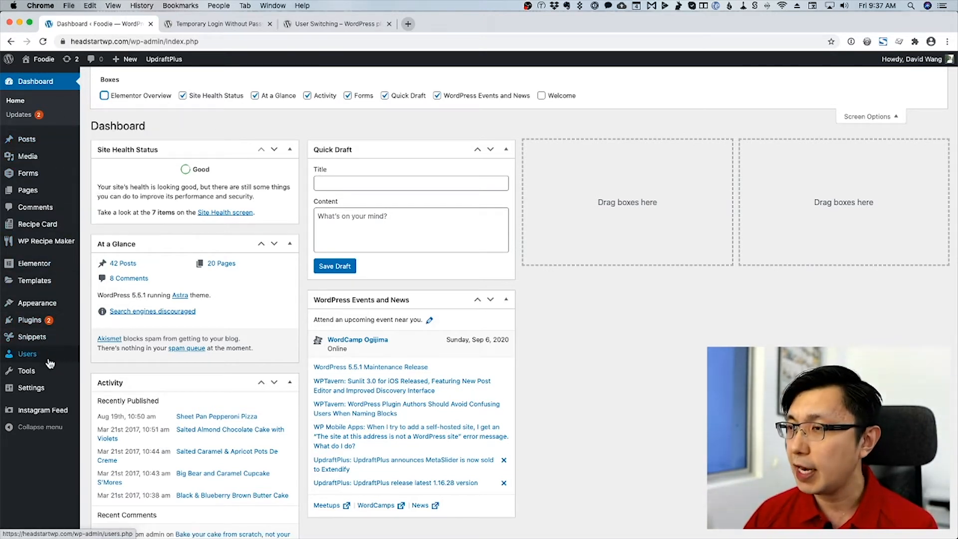
# Show the Foodie site's WordPress admin Dashboard.
pyautogui.moveTo(22, 358)
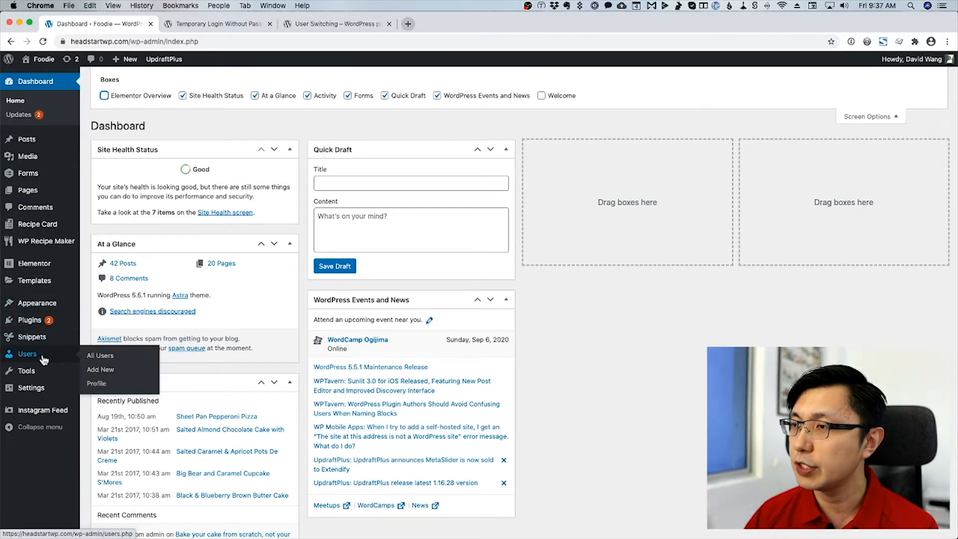
# Start a new user under Users > Add New and enter username, e-mail, first and last name.
pyautogui.click(44, 359)
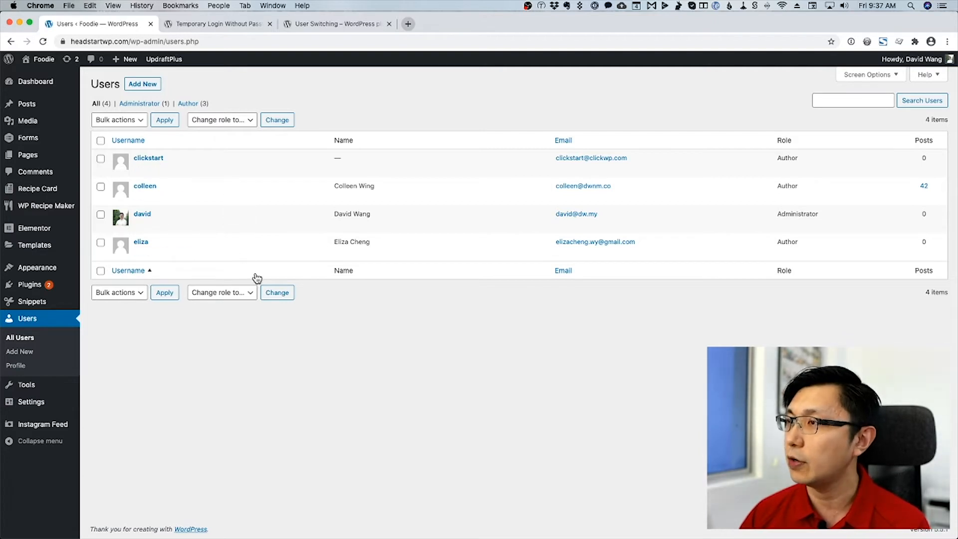
pyautogui.click(140, 90)
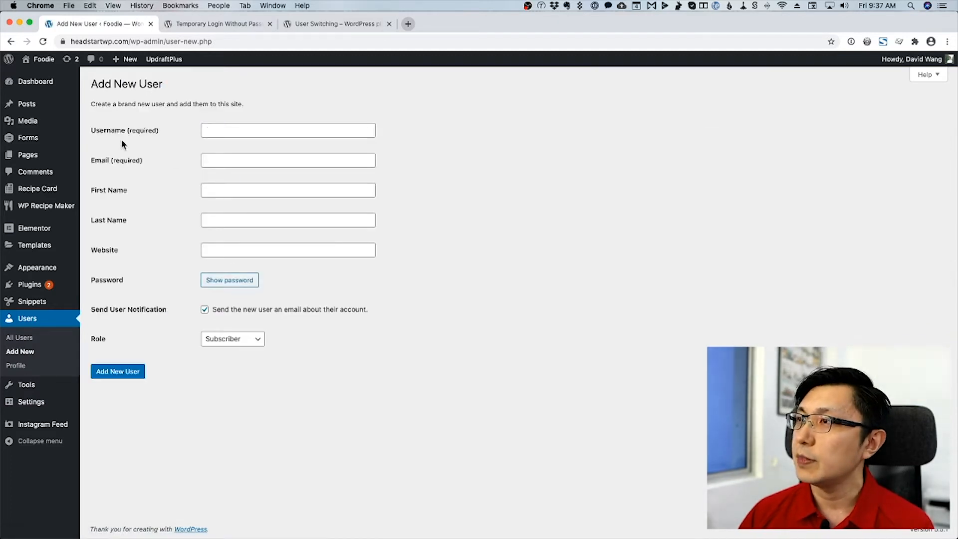
pyautogui.click(214, 131)
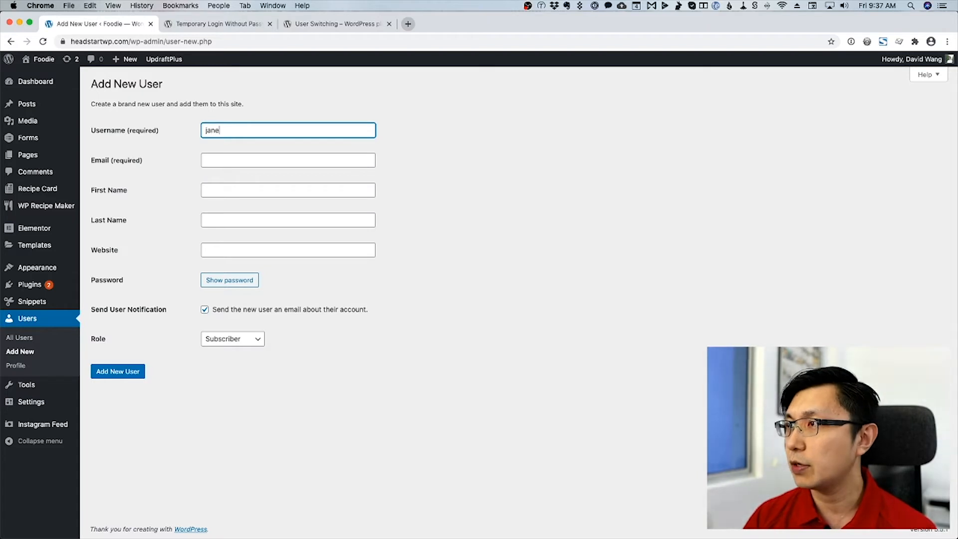
pyautogui.press('Tab')
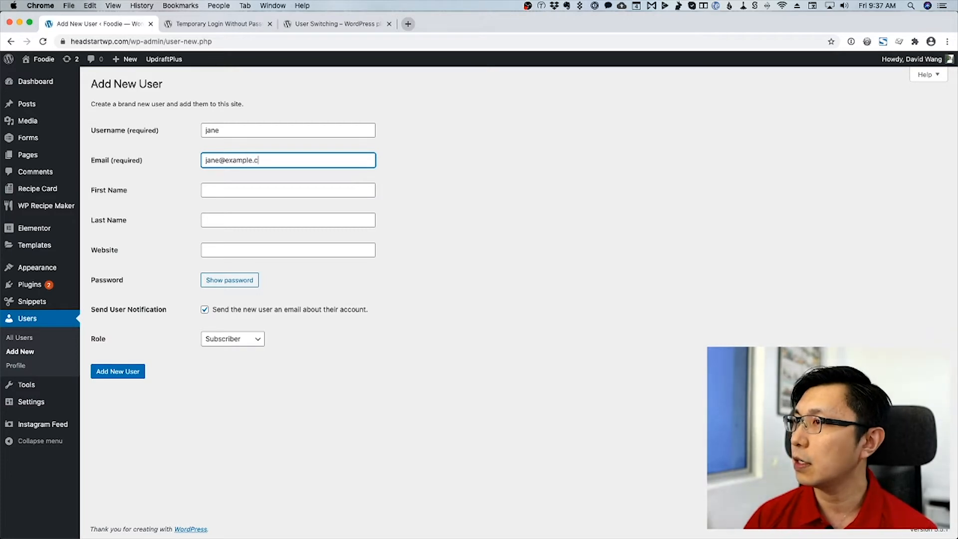
pyautogui.press('Tab')
pyautogui.press('Tab')
pyautogui.write('D')
pyautogui.press('Tab')
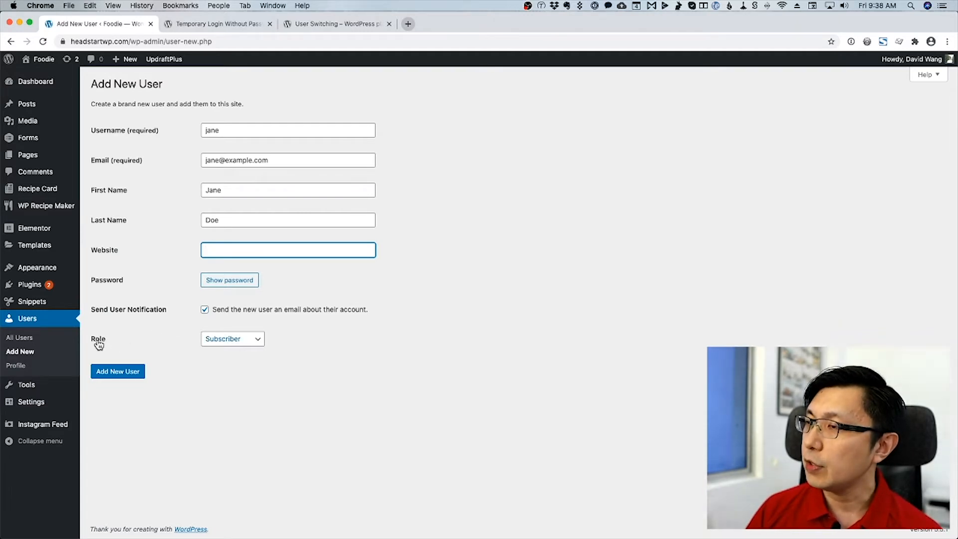
# Set the new user's role to Author and turn off the account notification e-mail.
pyautogui.click(222, 341)
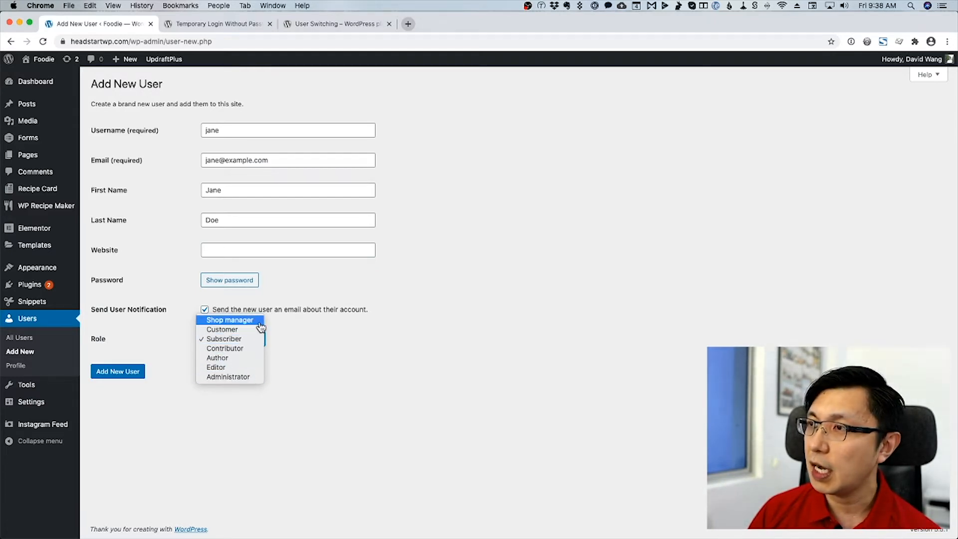
pyautogui.click(230, 320)
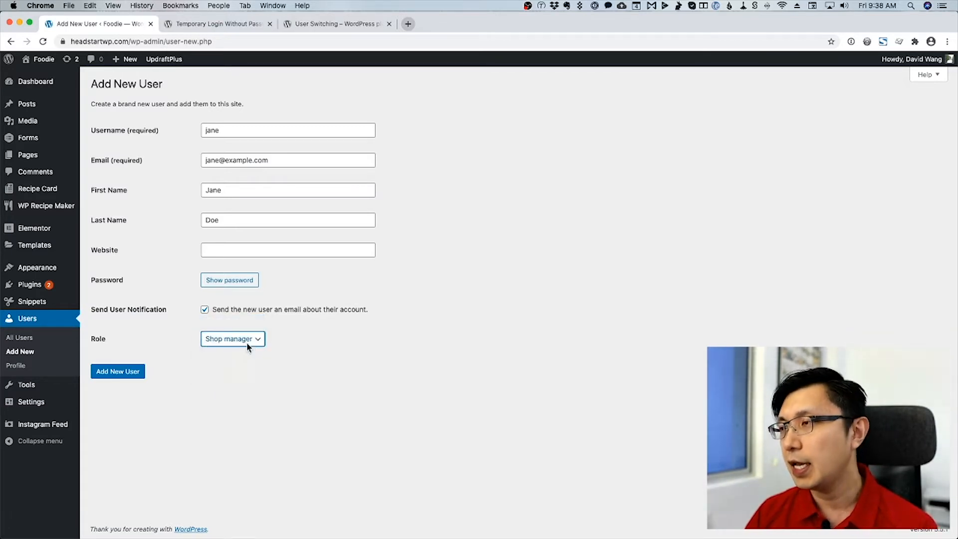
pyautogui.click(247, 342)
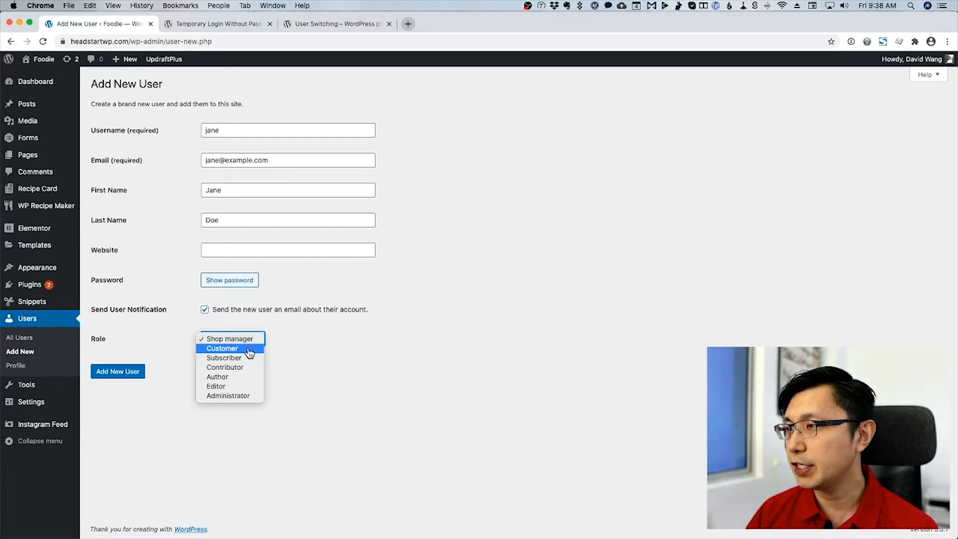
pyautogui.click(295, 346)
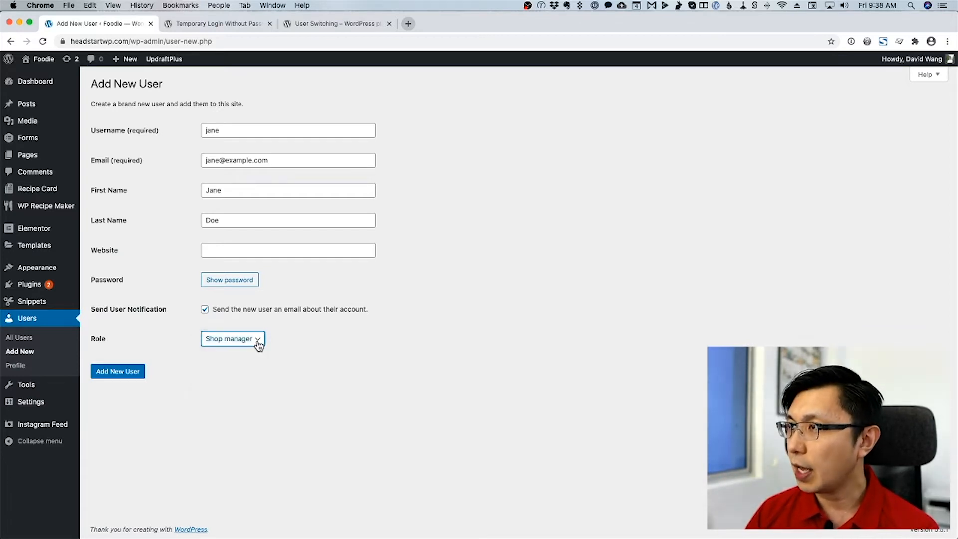
pyautogui.click(258, 342)
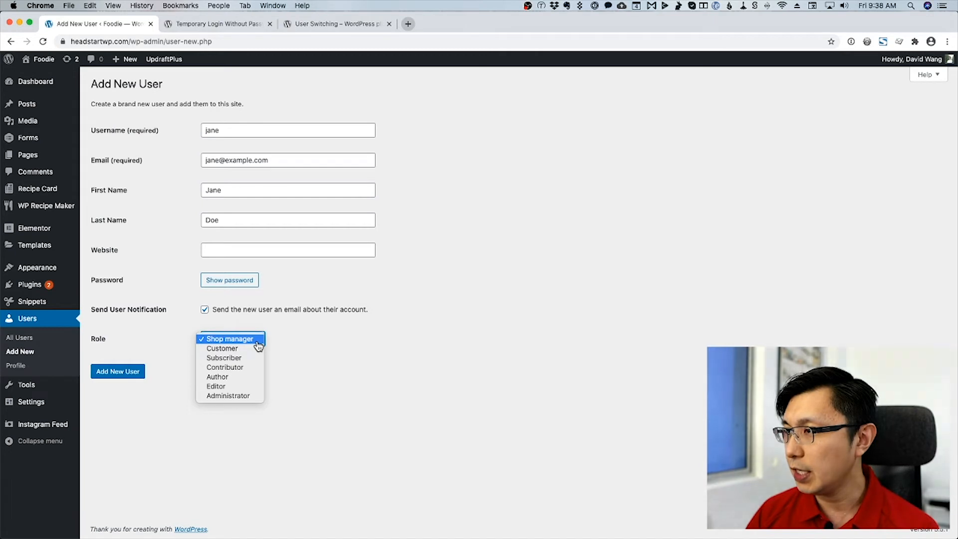
pyautogui.click(247, 376)
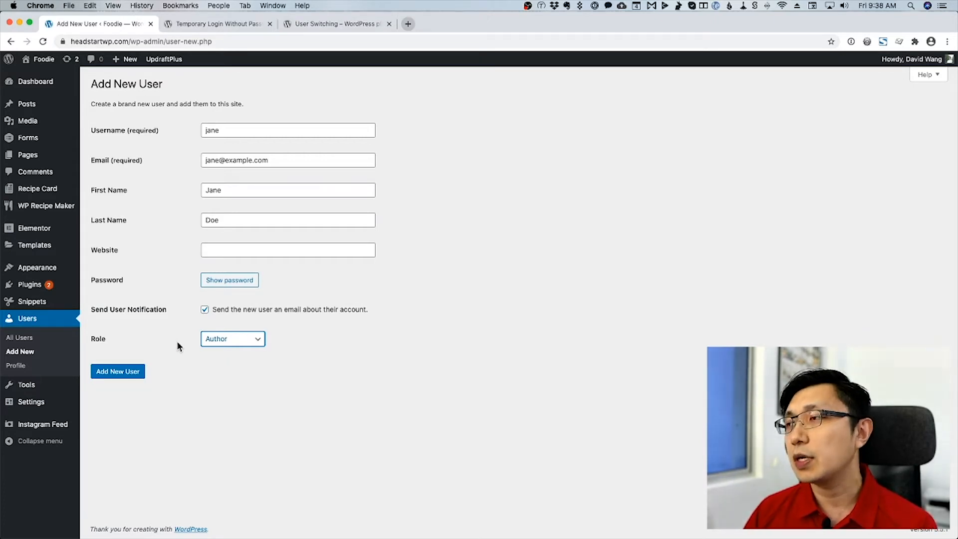
pyautogui.click(205, 309)
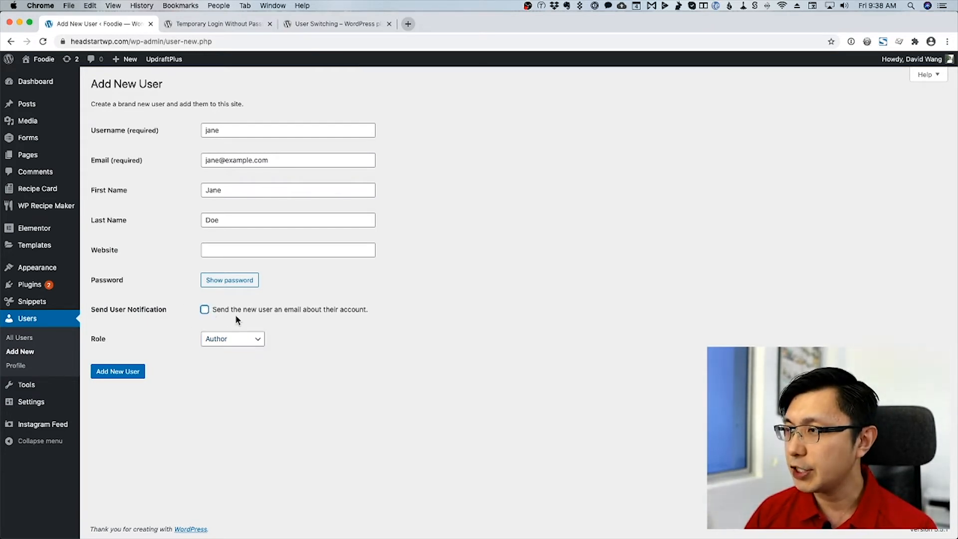
# Replace the generated password with a weak one and confirm using it.
pyautogui.click(235, 281)
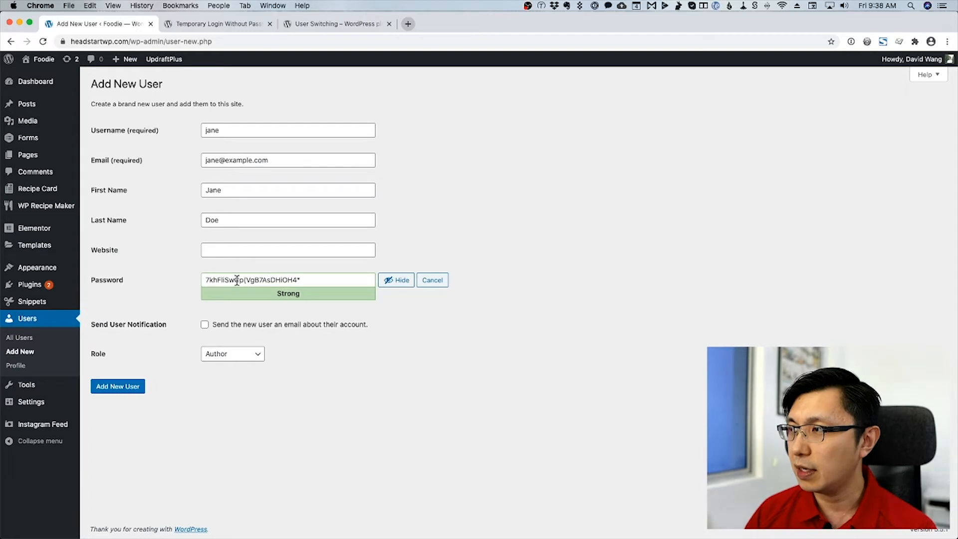
pyautogui.tripleClick(244, 282)
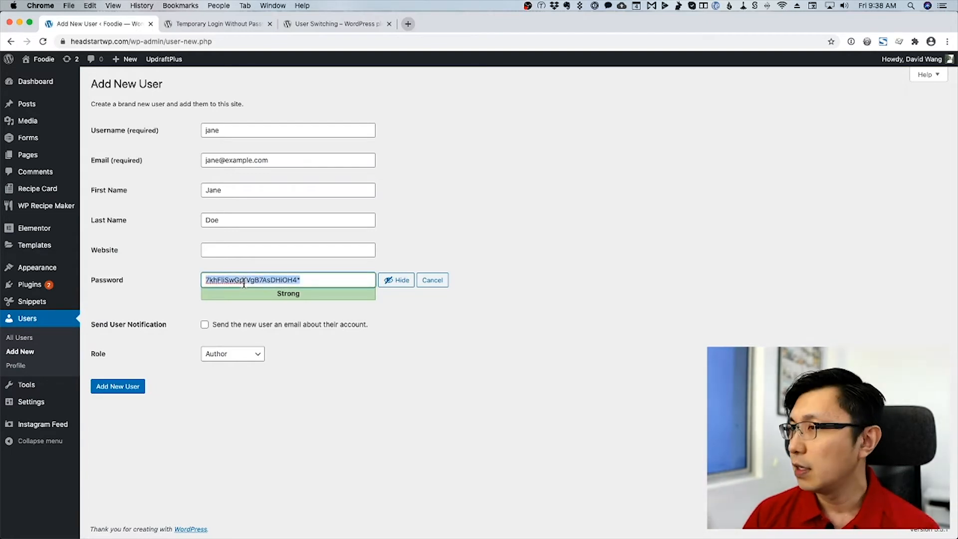
pyautogui.write('password')
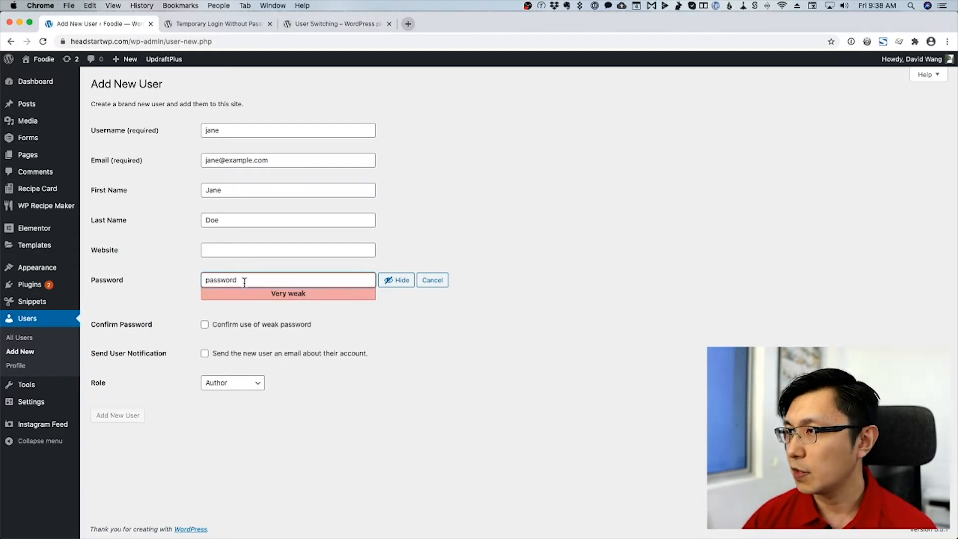
pyautogui.click(248, 324)
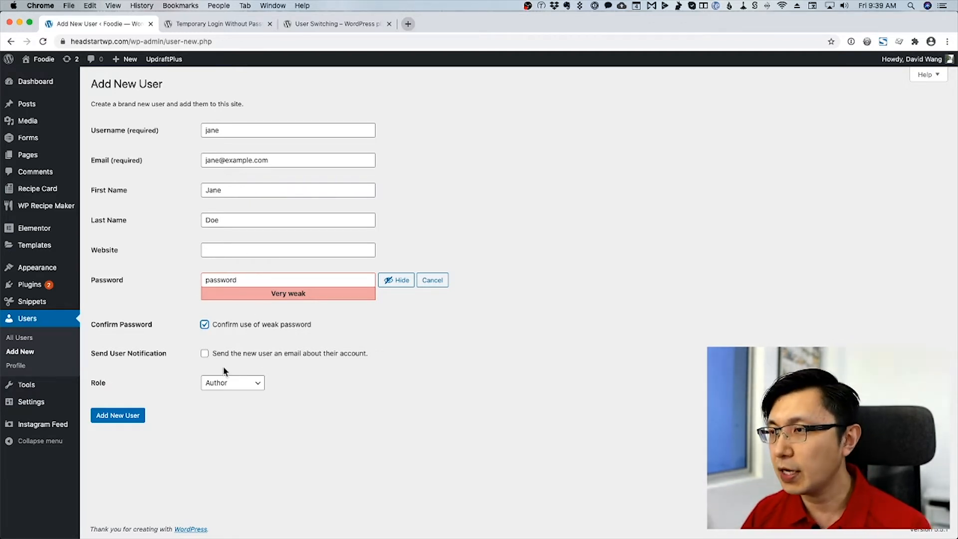
# Leave the unsaved new-user form and open the Posts list.
pyautogui.click(31, 339)
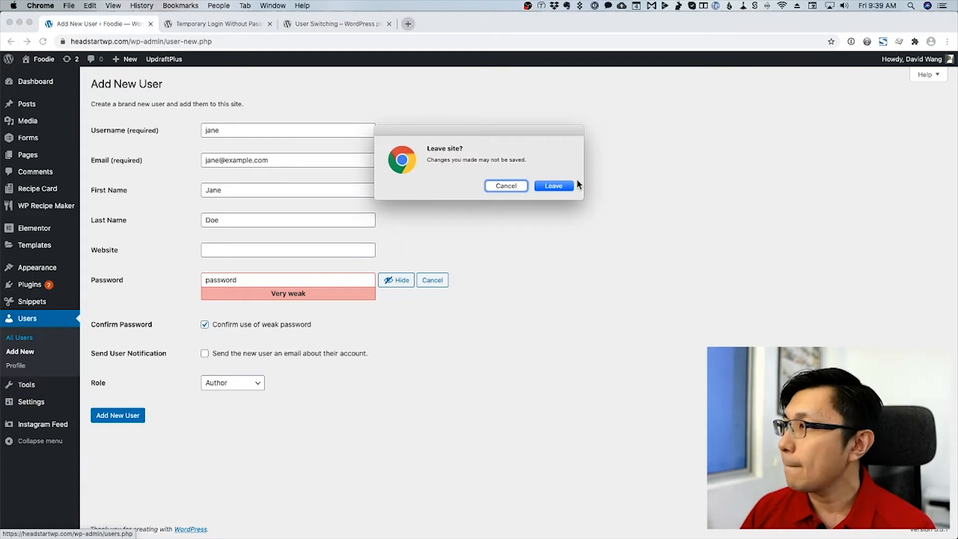
pyautogui.click(570, 189)
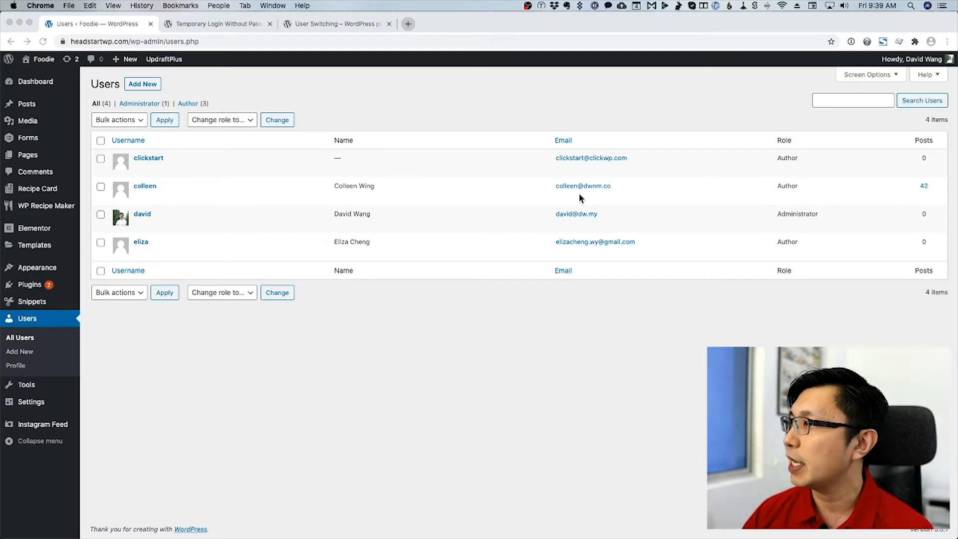
pyautogui.doubleClick(786, 186)
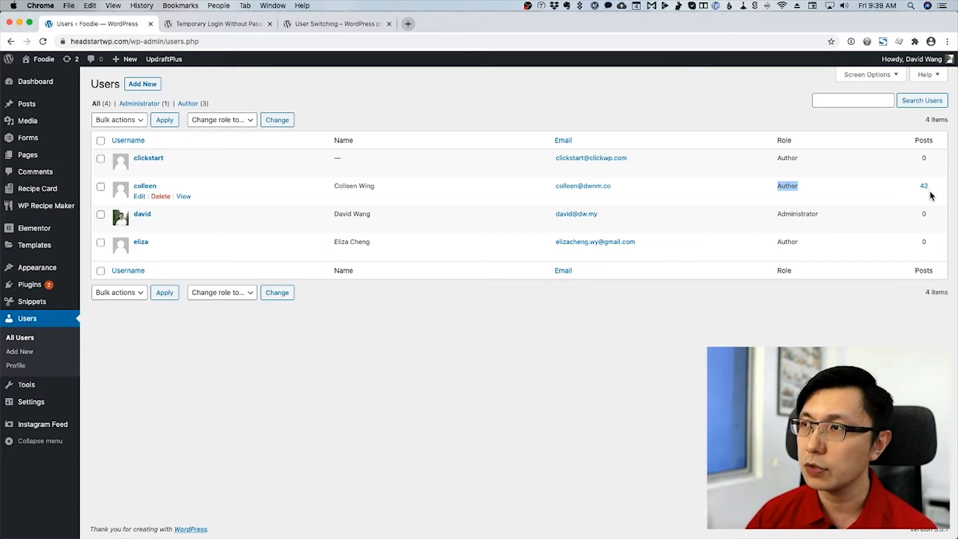
pyautogui.click(36, 105)
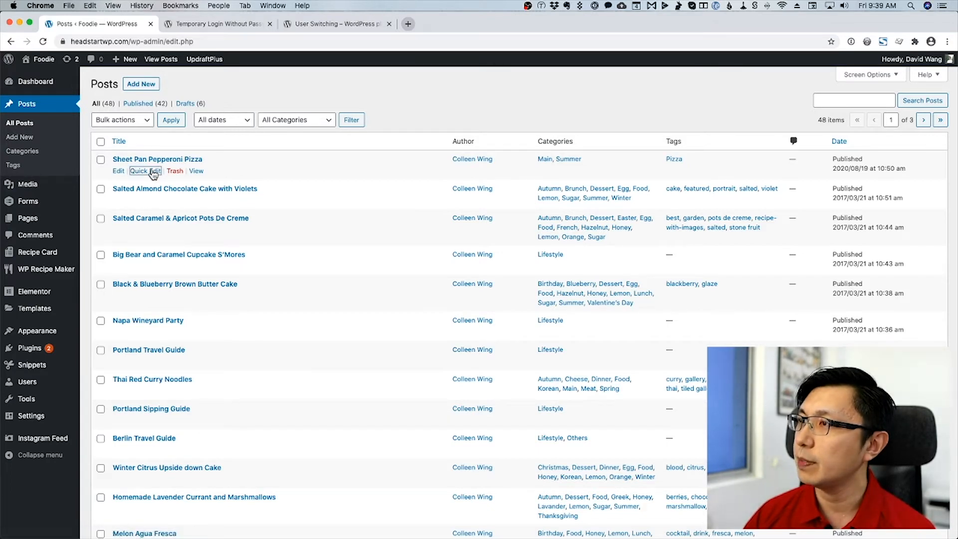
# Quick-edit Sheet Pan Pepperoni Pizza so the administrator is its author, and update it.
pyautogui.click(149, 171)
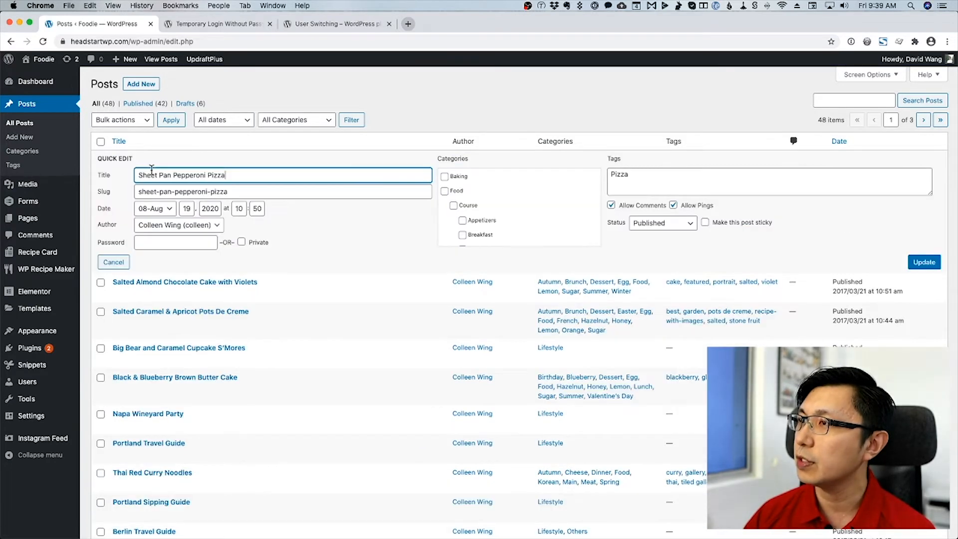
pyautogui.click(197, 224)
pyautogui.click(188, 234)
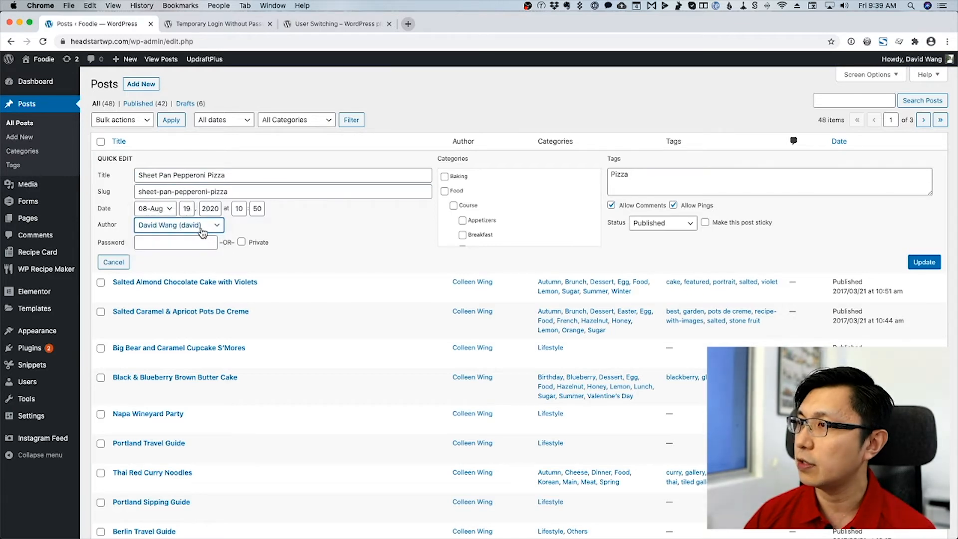
pyautogui.click(924, 266)
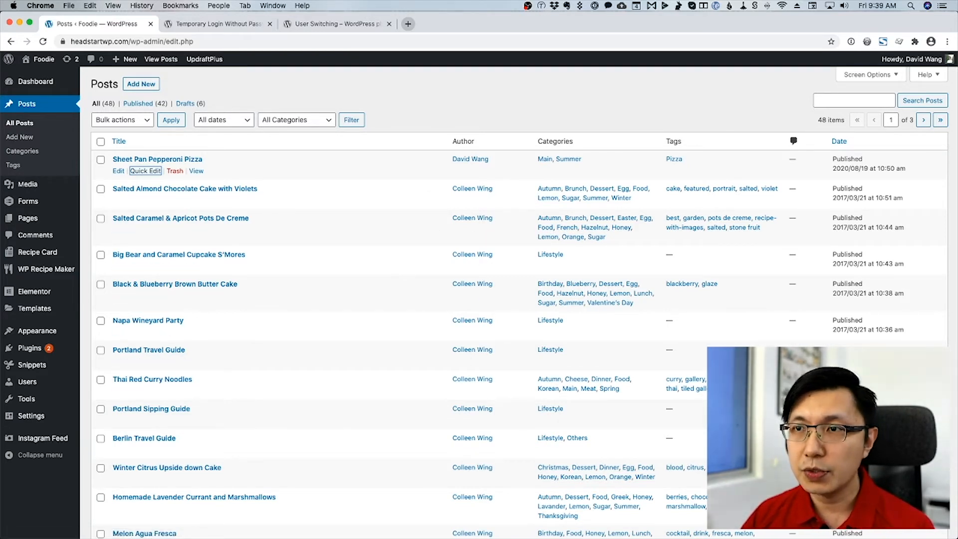
pyautogui.press('super+Tab')
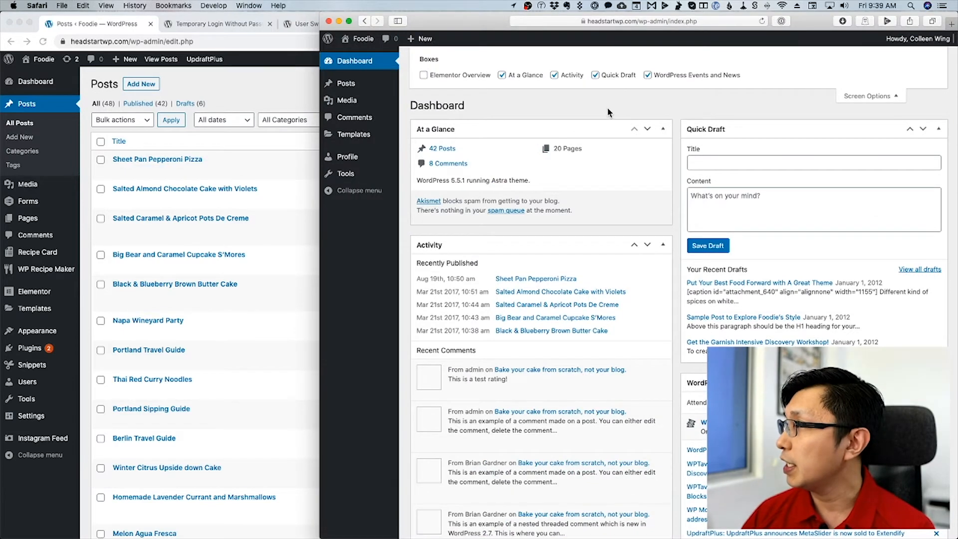
pyautogui.moveTo(821, 22); pyautogui.dragTo(589, 17)
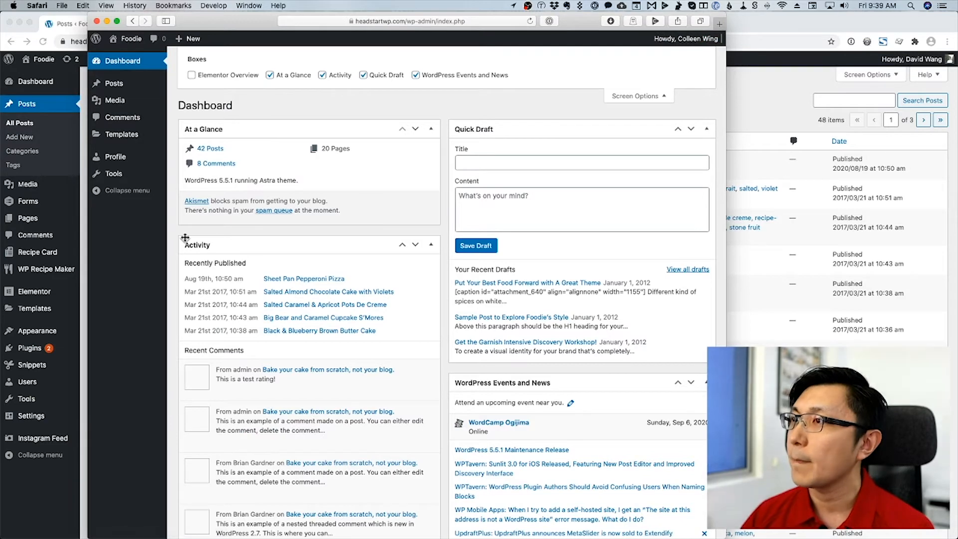
pyautogui.moveTo(230, 21); pyautogui.dragTo(252, 21)
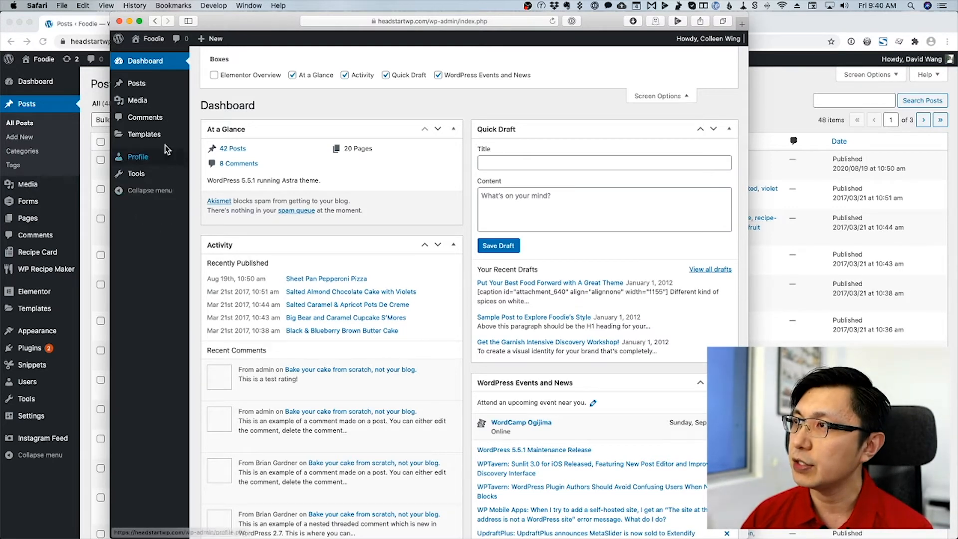
pyautogui.click(148, 88)
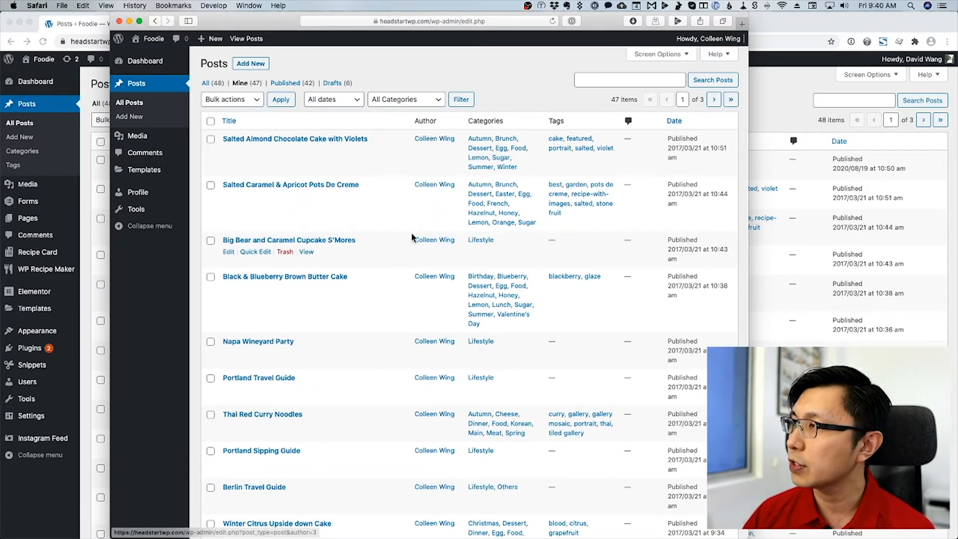
pyautogui.moveTo(277, 20); pyautogui.dragTo(314, 21)
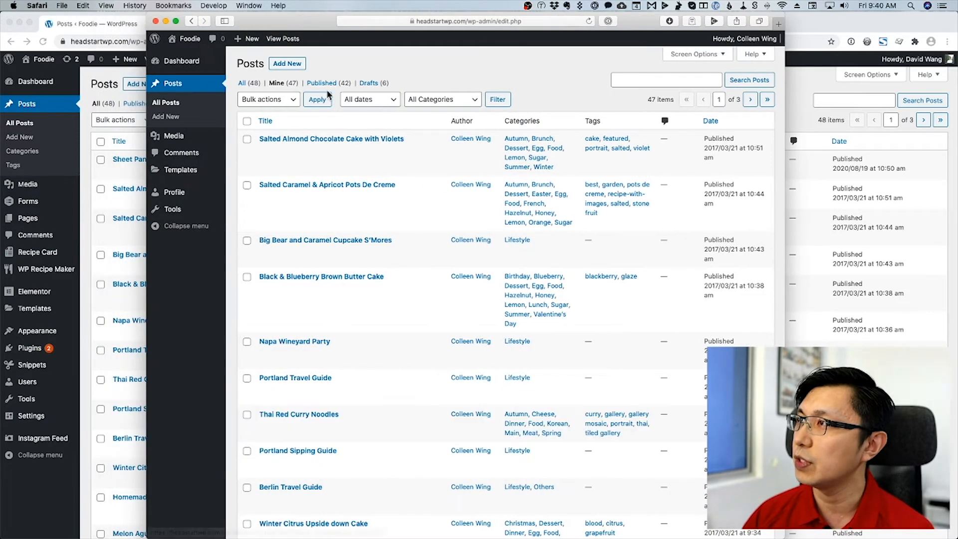
pyautogui.click(133, 177)
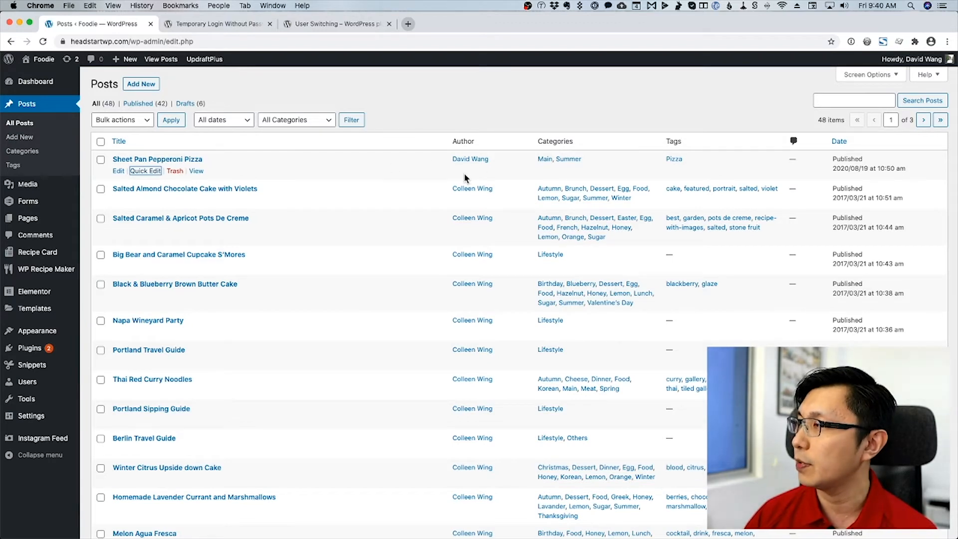
pyautogui.press('super+Tab')
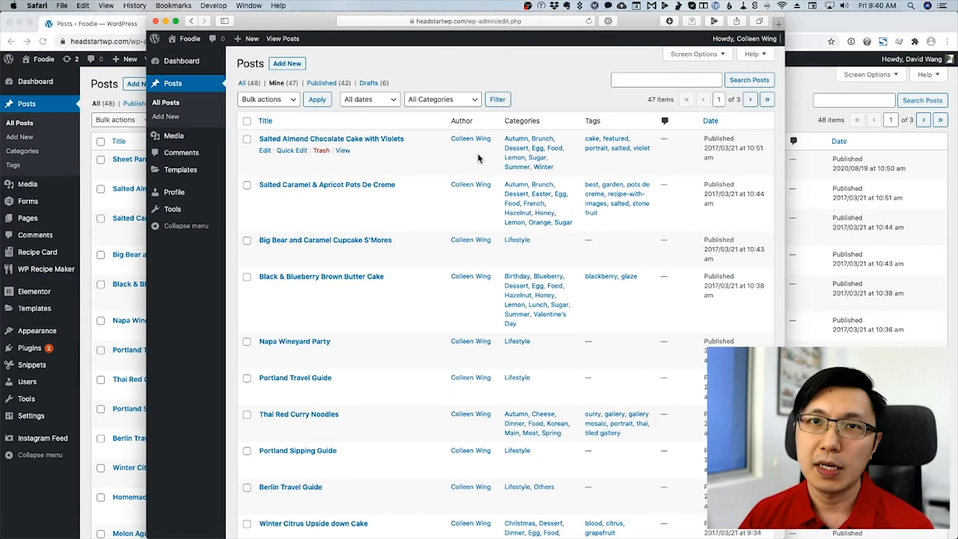
pyautogui.click(116, 243)
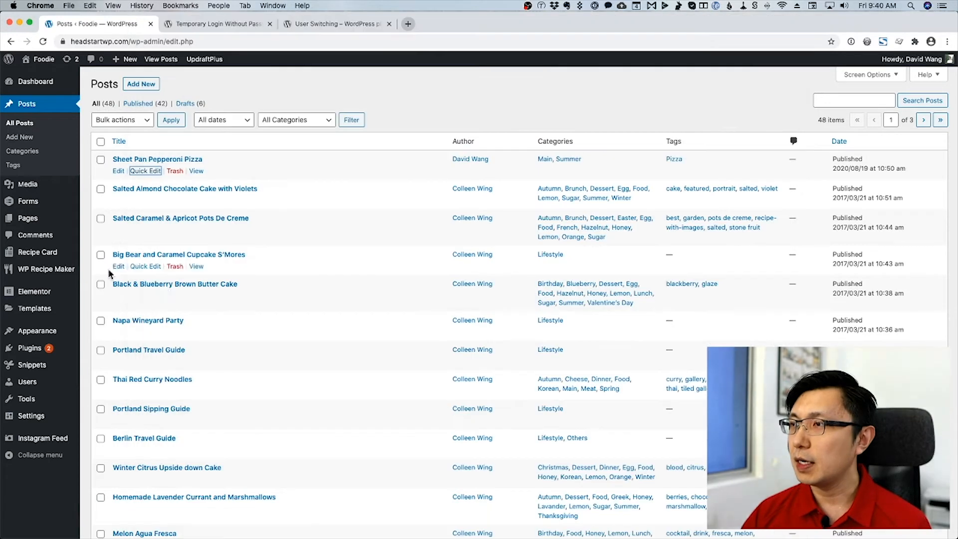
# Change the 41-post author's role to Editor using 'Change role to…' on the Users list.
pyautogui.click(45, 383)
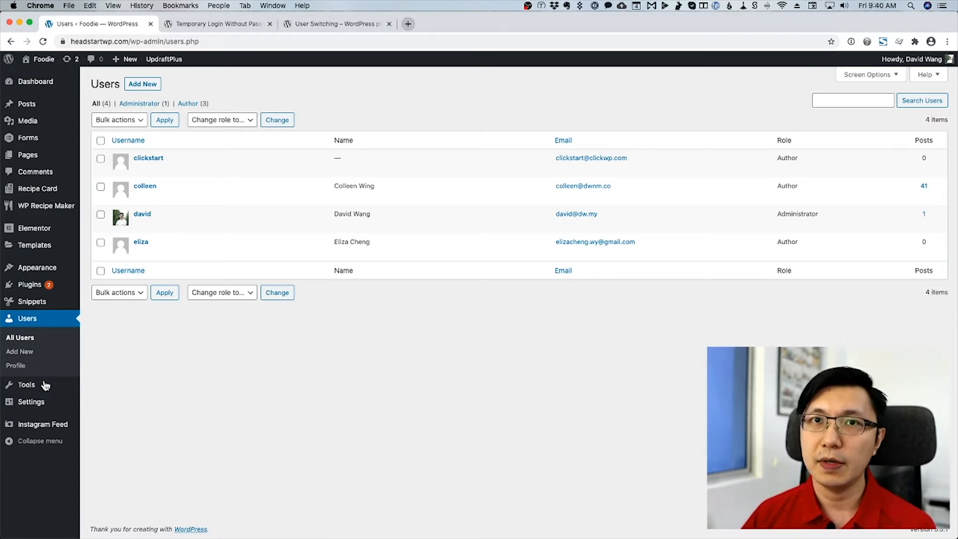
pyautogui.click(101, 186)
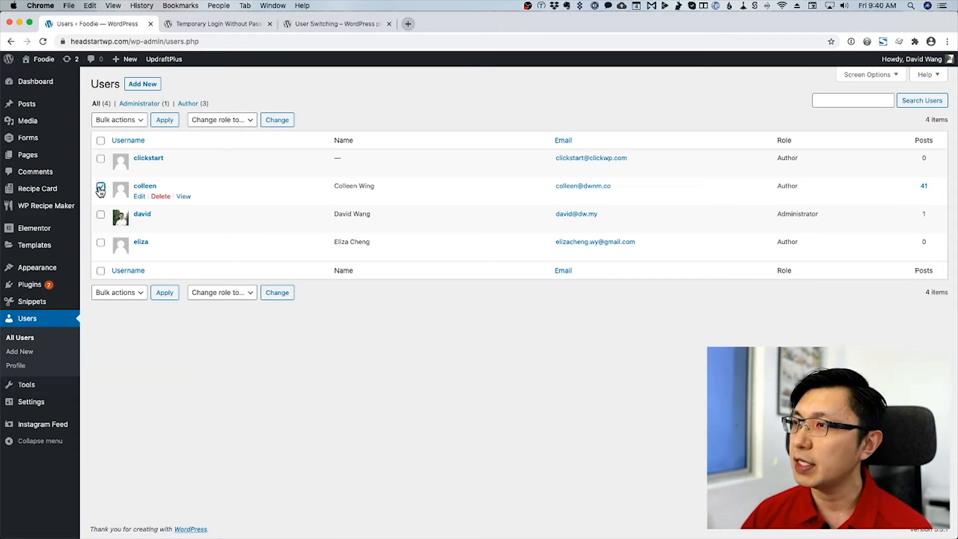
pyautogui.click(215, 120)
pyautogui.click(228, 177)
pyautogui.click(278, 125)
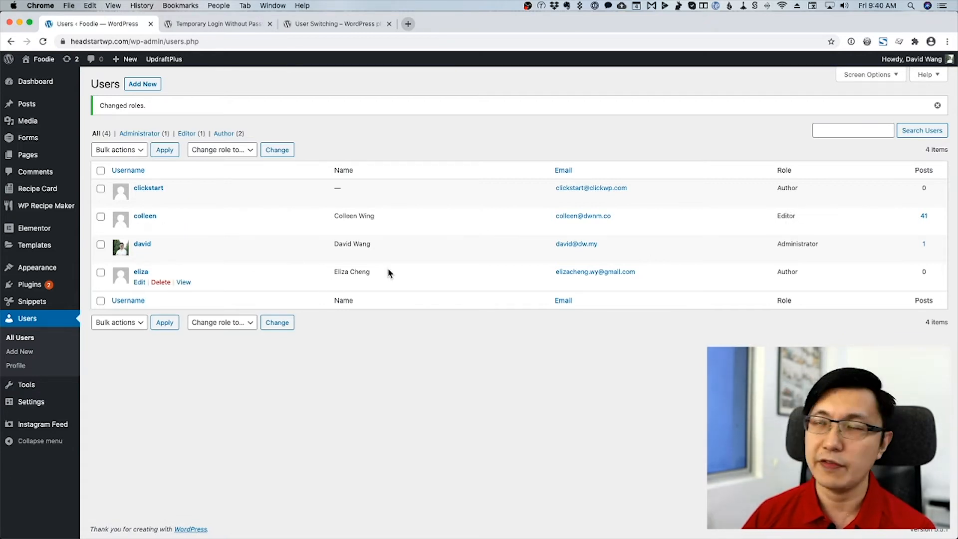
pyautogui.press('super+Tab')
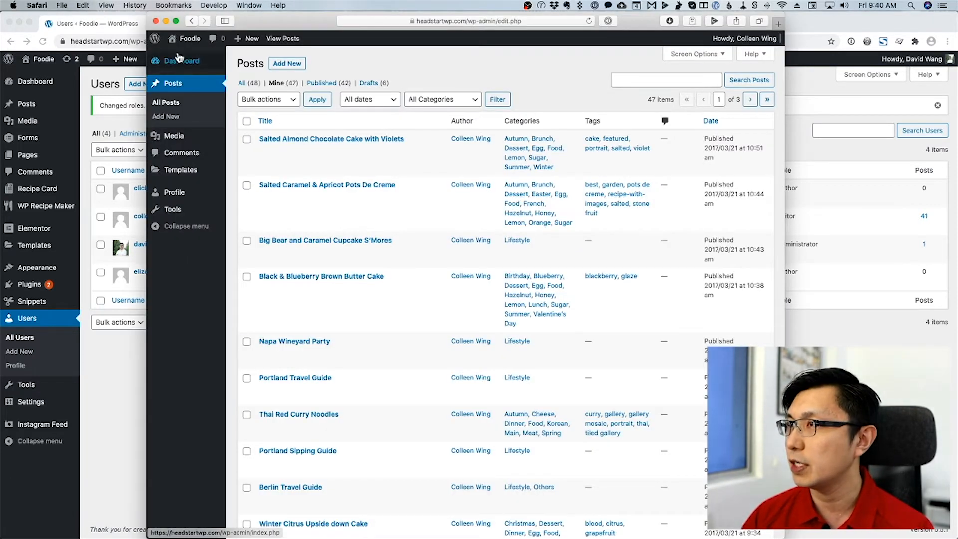
# Reload the editor's Posts list to see all 48 posts, then return to the admin Users list.
pyautogui.click(589, 21)
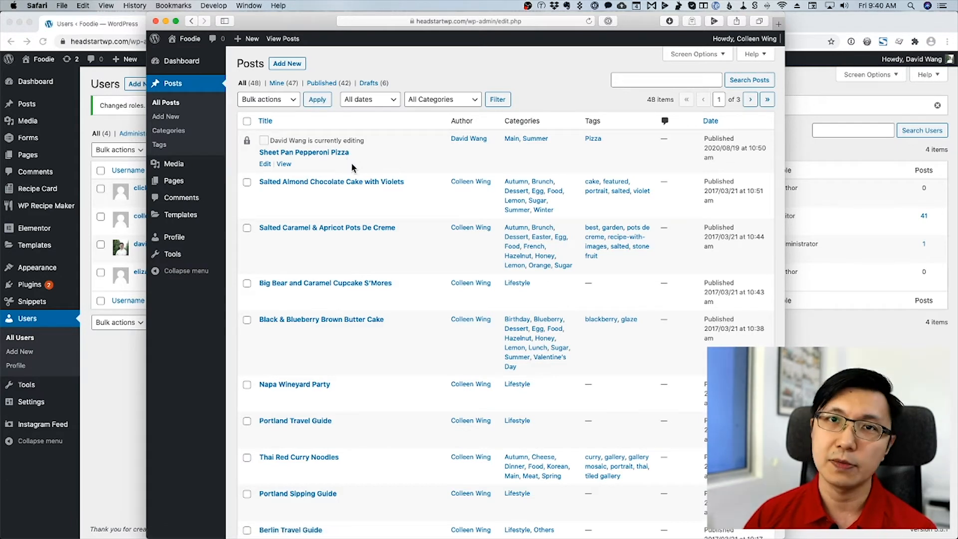
pyautogui.click(125, 376)
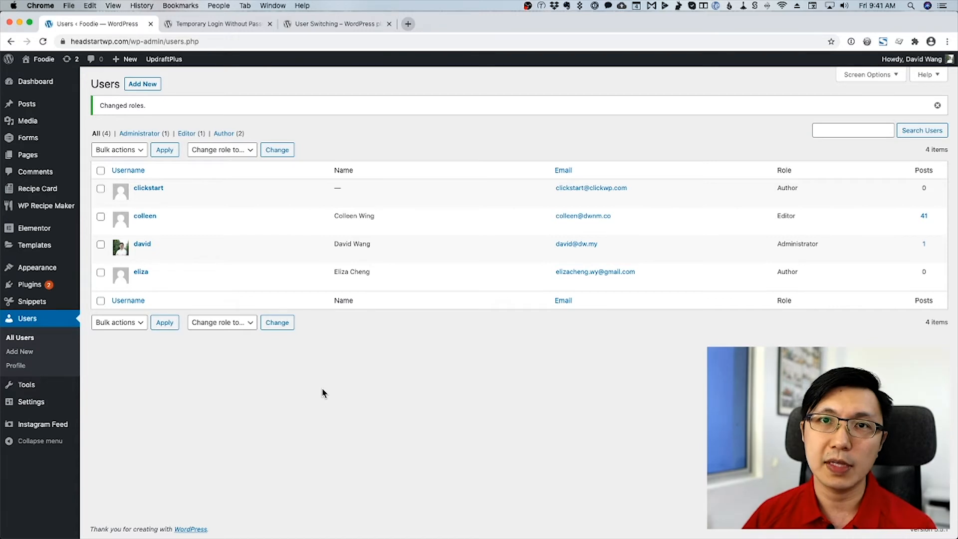
pyautogui.hotkey('ctrl', 'Tab')
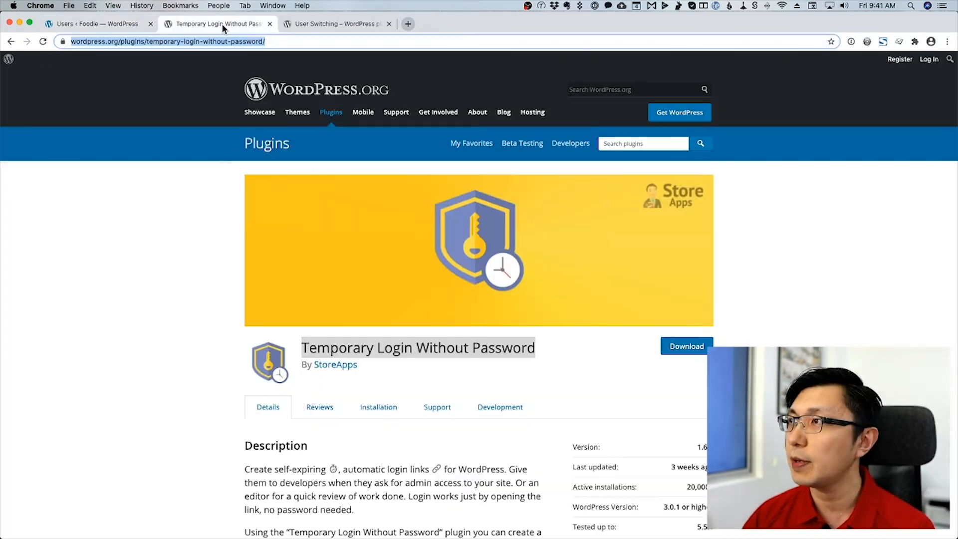
pyautogui.click(437, 380)
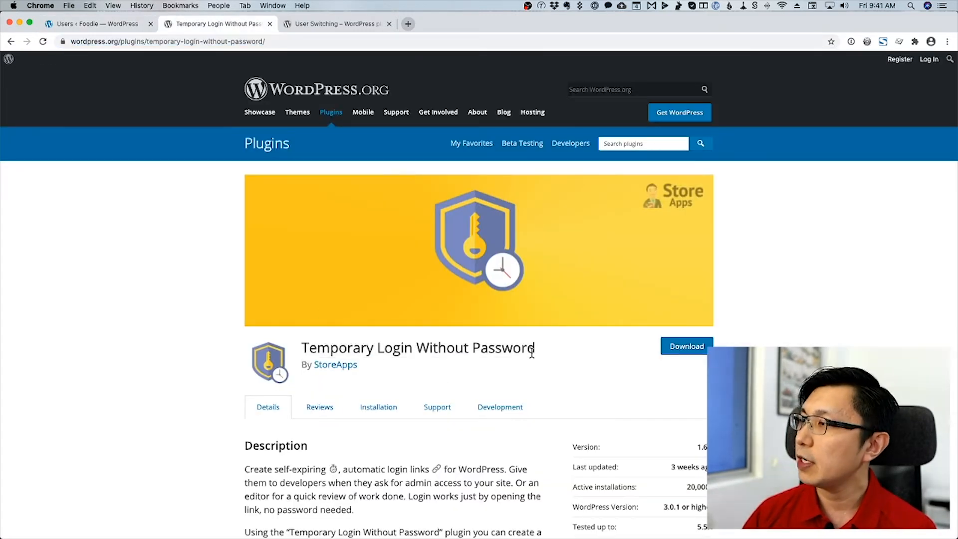
pyautogui.scroll(-2, 531, 354)
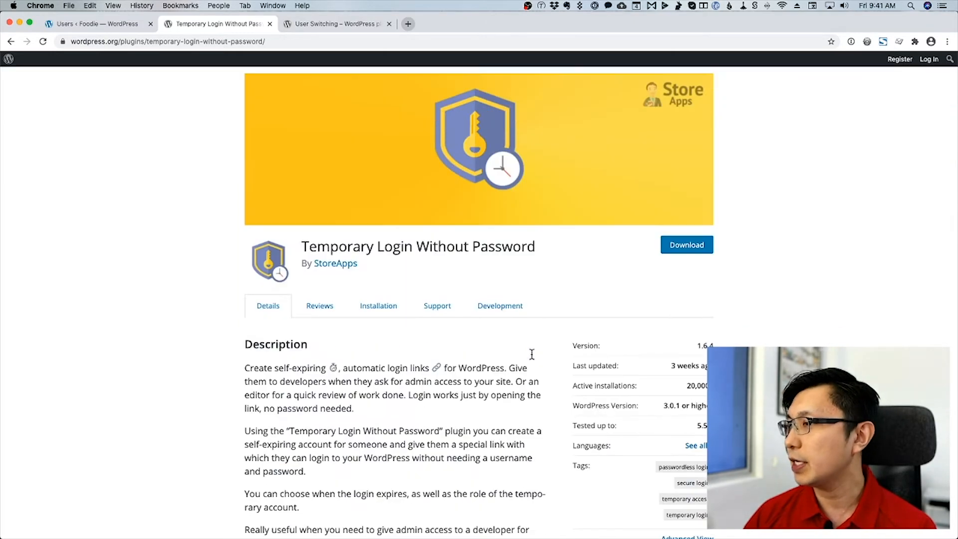
pyautogui.scroll(2, 531, 355)
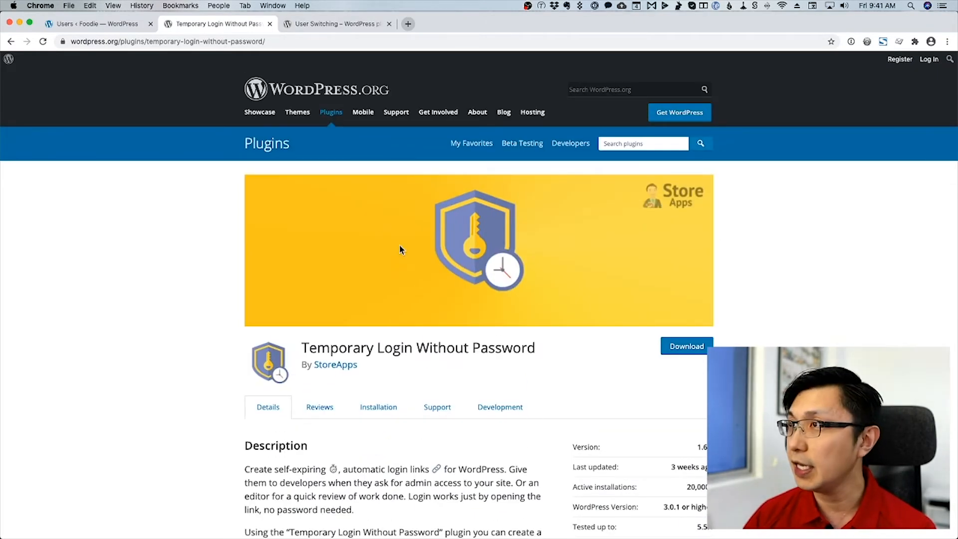
pyautogui.click(116, 24)
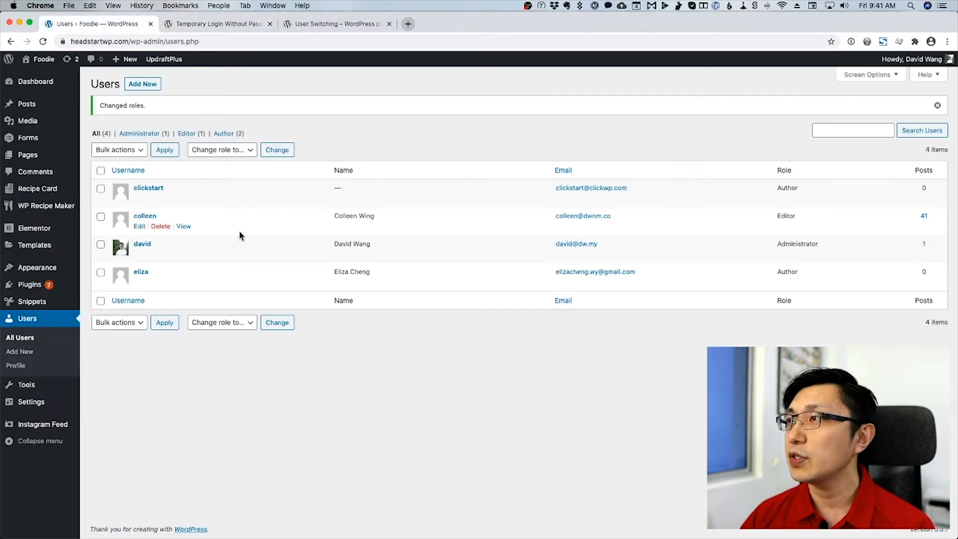
pyautogui.moveTo(76, 286)
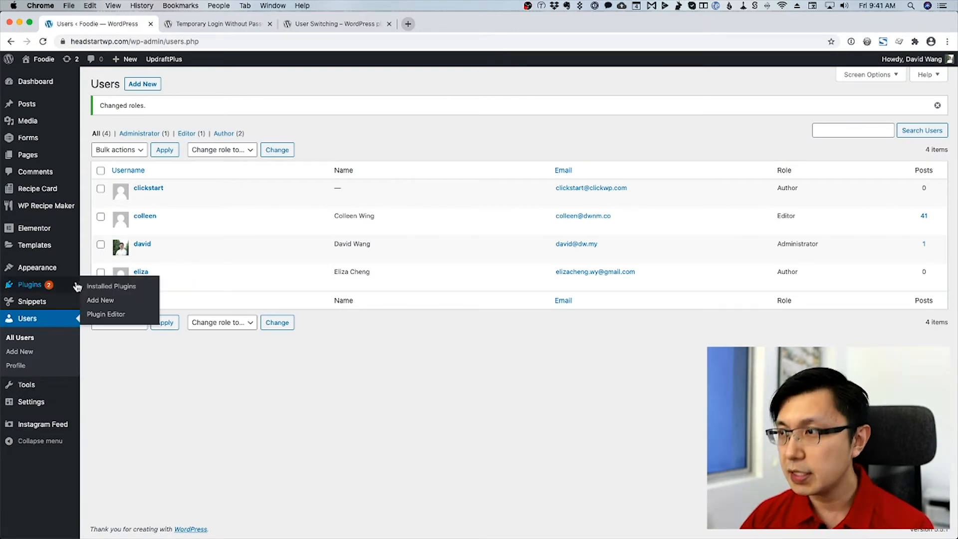
pyautogui.click(100, 300)
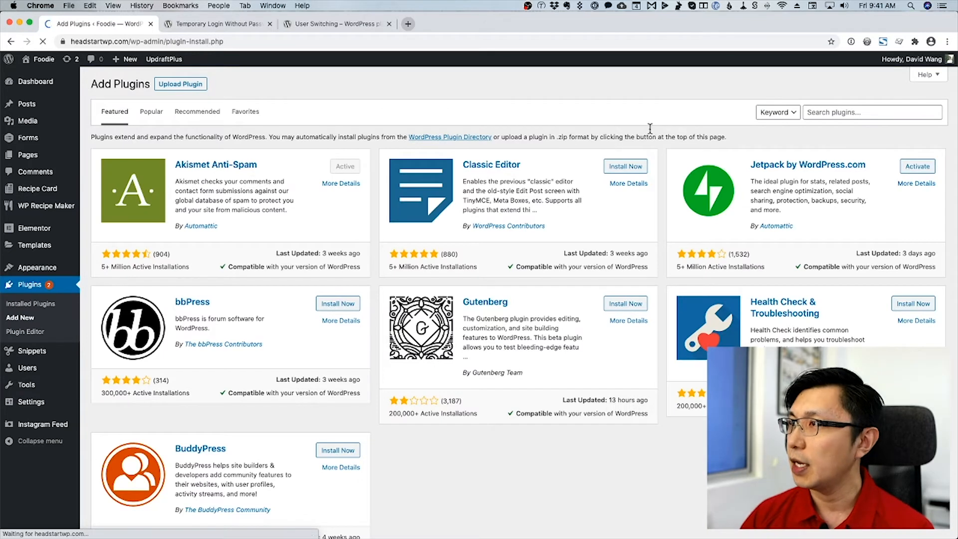
# Search plugins for 'temporary login without password', then install and activate it.
pyautogui.click(810, 112)
pyautogui.write('temporary login without pass')
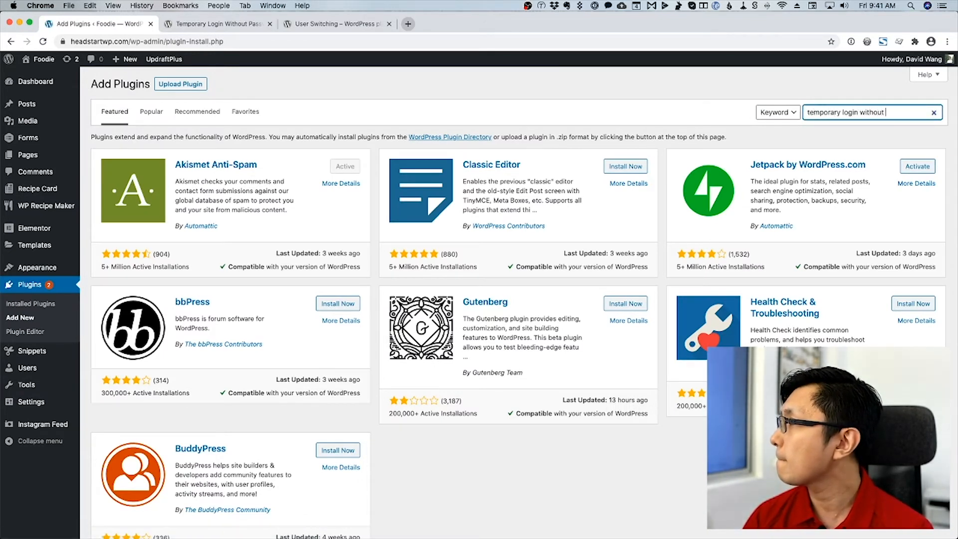
pyautogui.write('word')
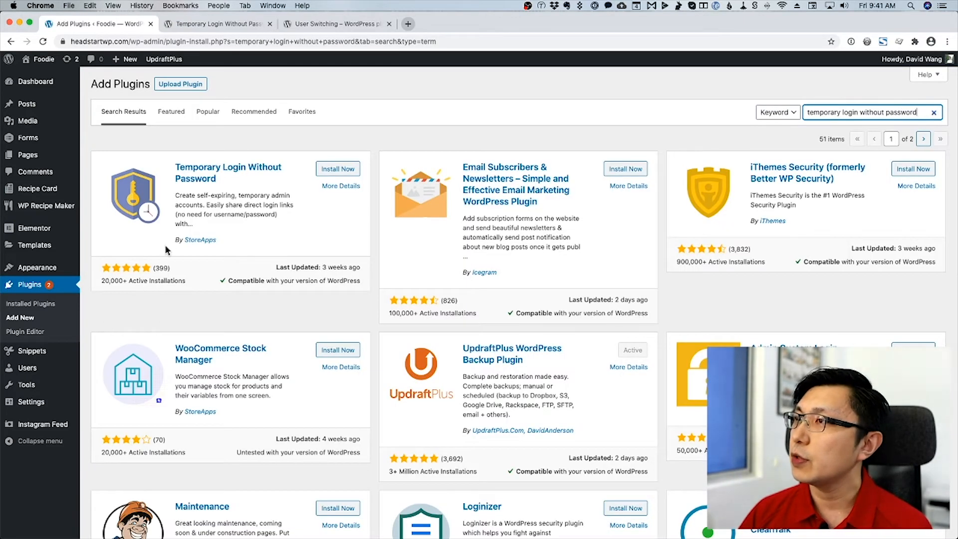
pyautogui.click(319, 168)
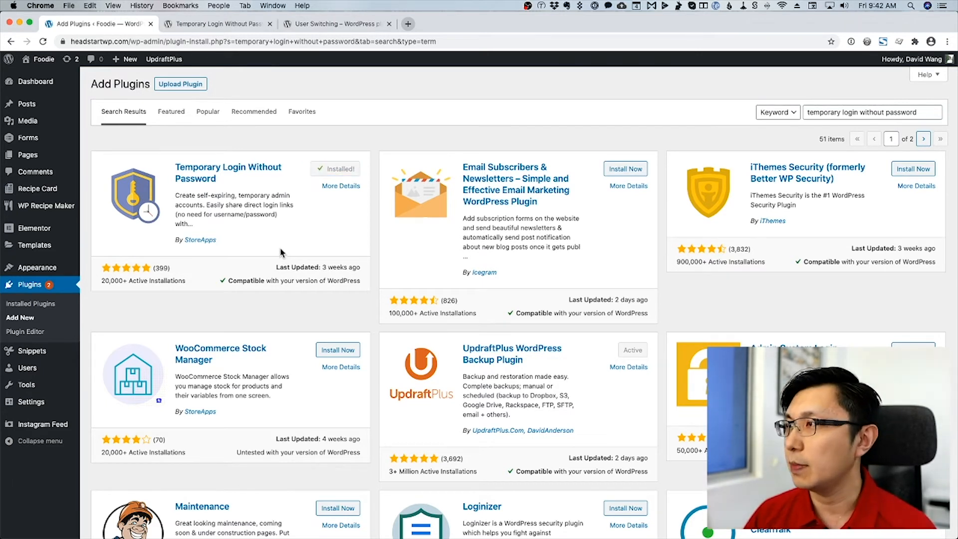
pyautogui.click(344, 172)
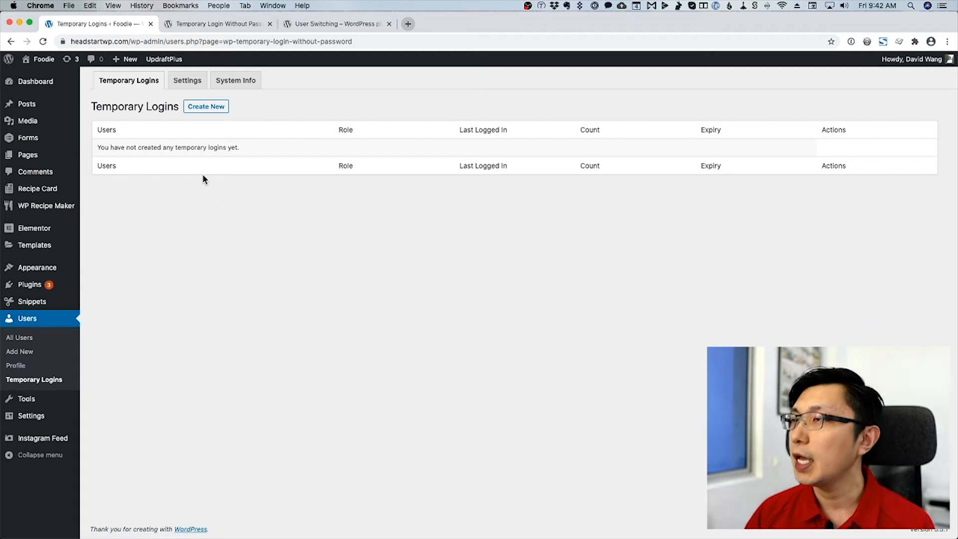
# Create a temporary Administrator login with the user's e-mail and name, expiring after one week.
pyautogui.click(203, 110)
pyautogui.click(229, 161)
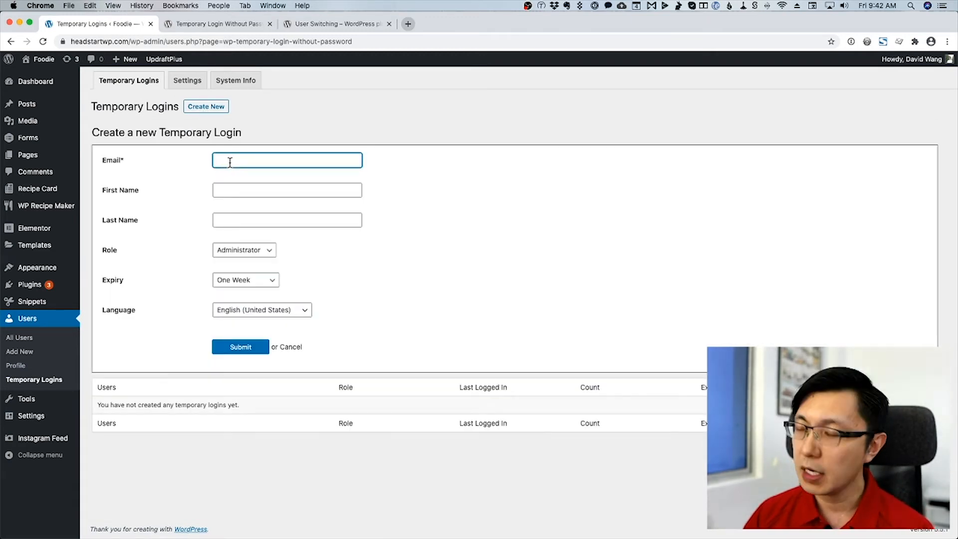
pyautogui.press('Tab')
pyautogui.write('Ja')
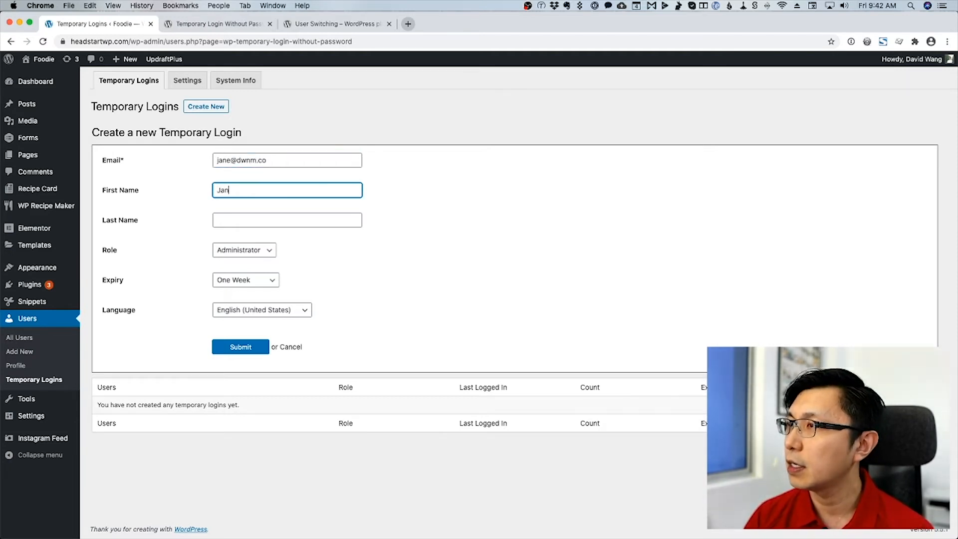
pyautogui.write('ne')
pyautogui.press('Tab')
pyautogui.write('Doe')
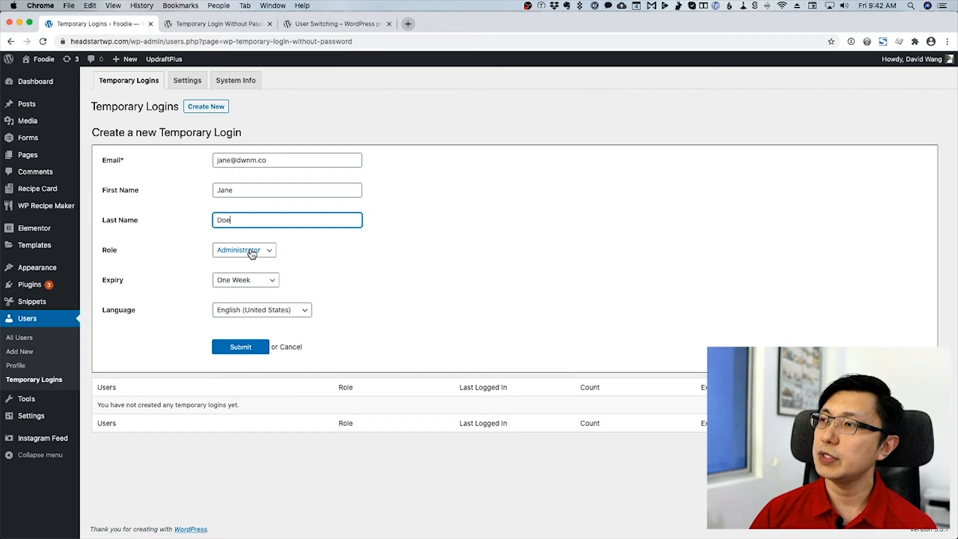
pyautogui.click(248, 282)
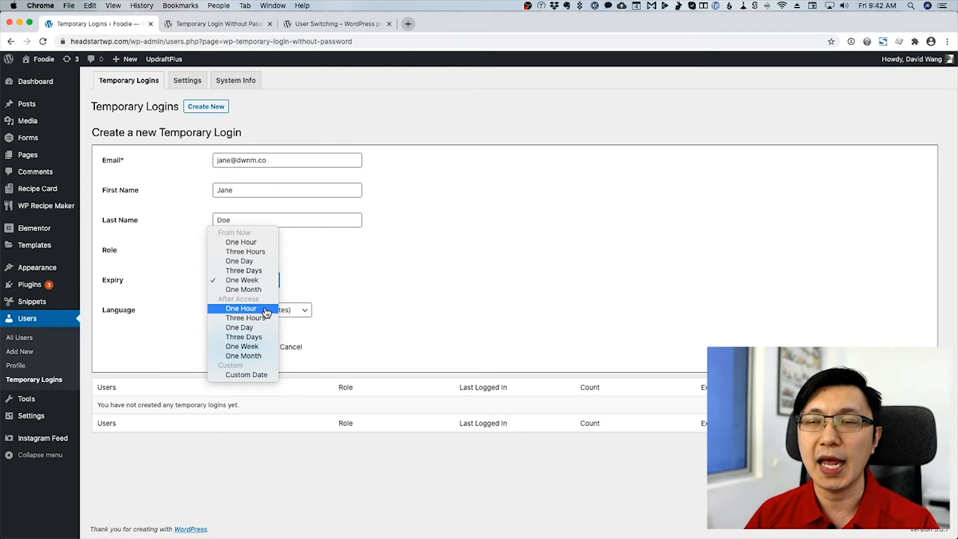
pyautogui.click(312, 292)
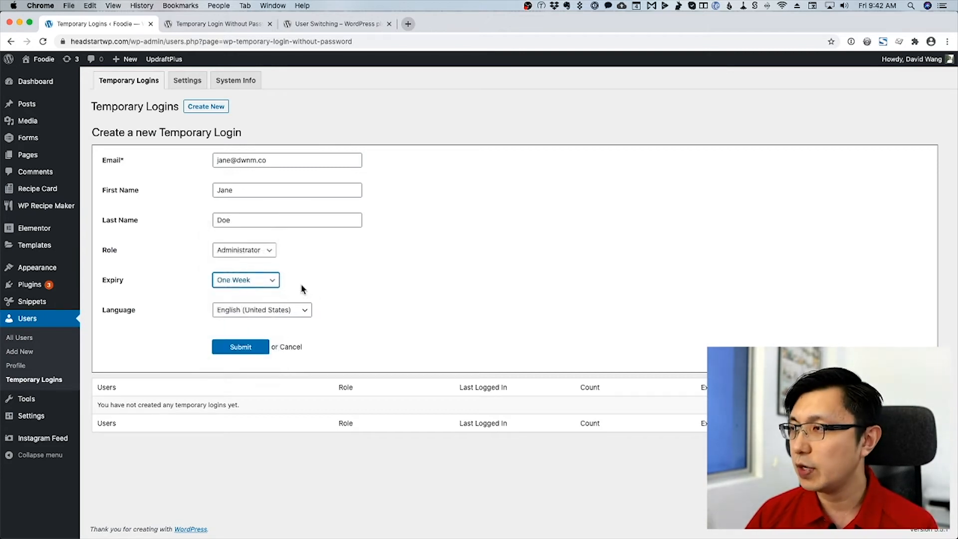
pyautogui.click(253, 347)
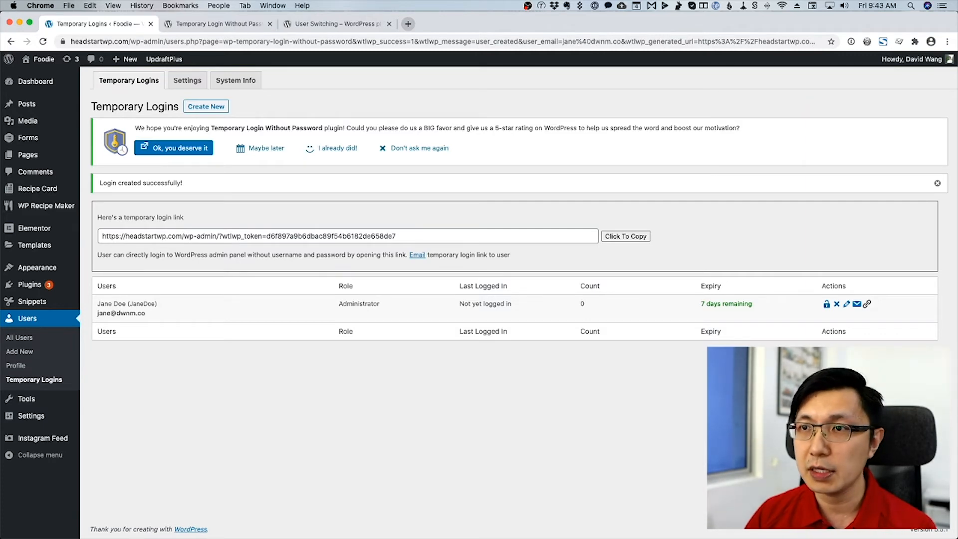
# Move the Mail window aside and copy the temporary login link in Chrome.
pyautogui.press('super+Tab')
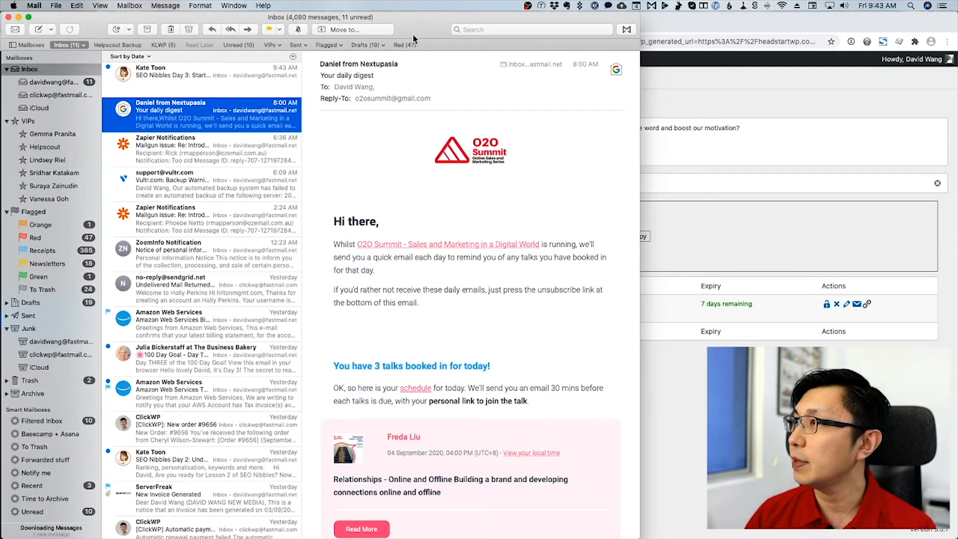
pyautogui.moveTo(412, 39); pyautogui.dragTo(0, 40)
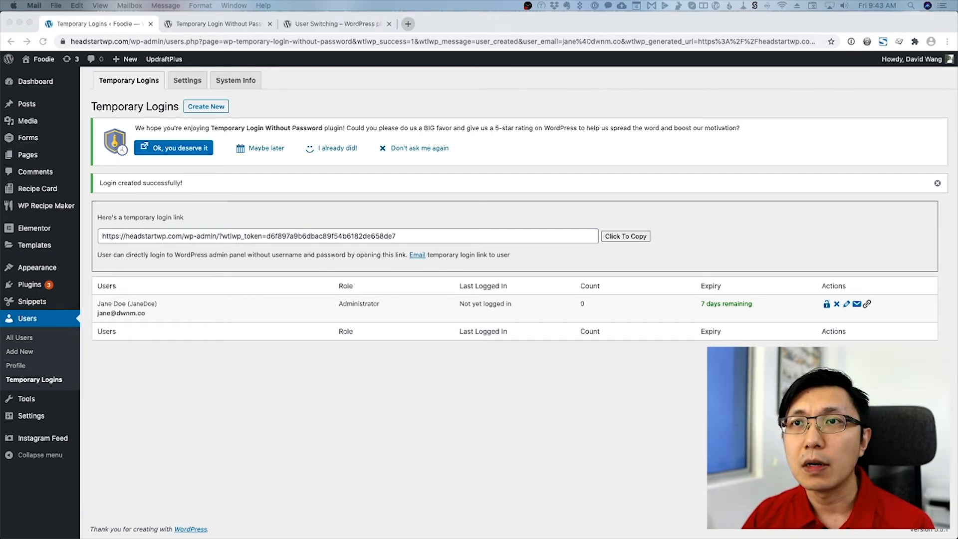
pyautogui.click(158, 409)
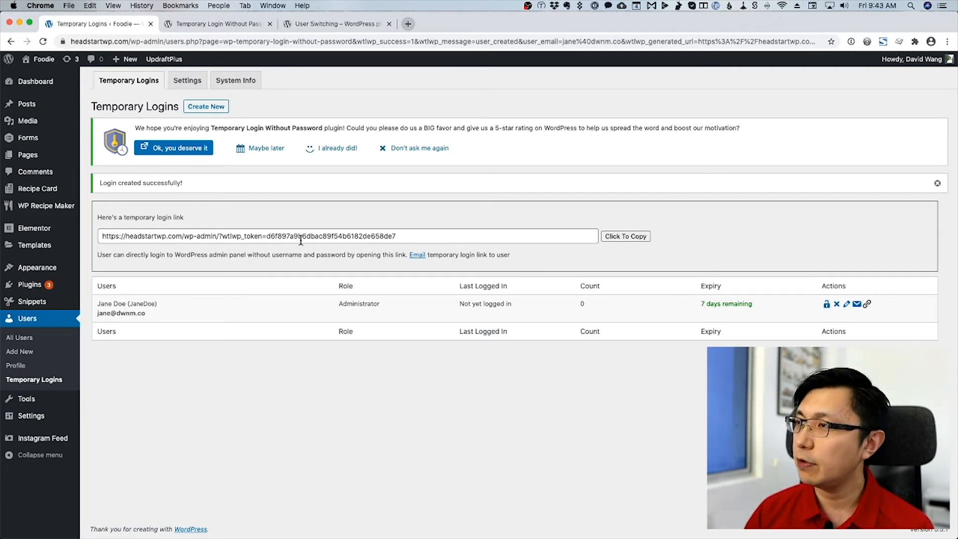
pyautogui.click(627, 239)
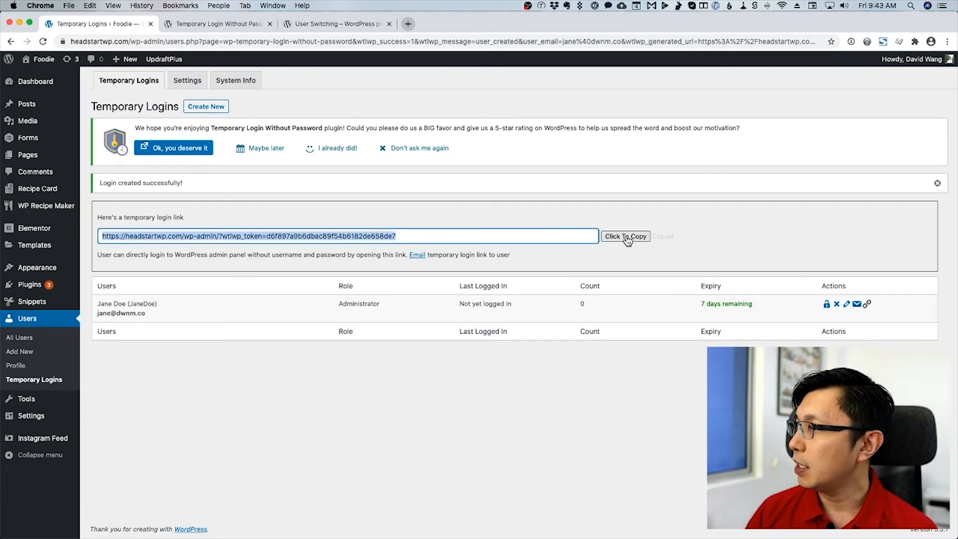
pyautogui.press('super+Tab')
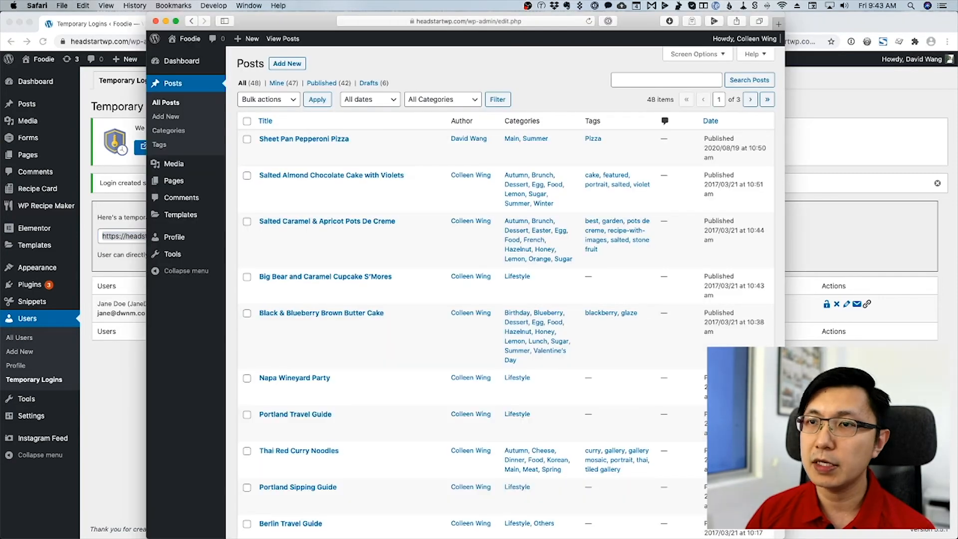
# Log out of the editor account and load the copied temporary login link.
pyautogui.moveTo(742, 41)
pyautogui.click(714, 102)
pyautogui.click(468, 22)
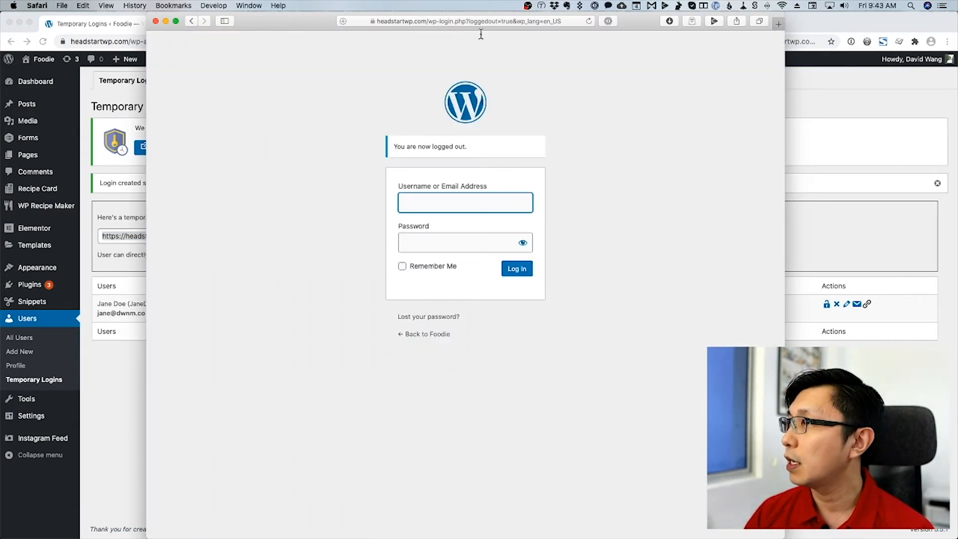
pyautogui.press('super+v')
pyautogui.press('Return')
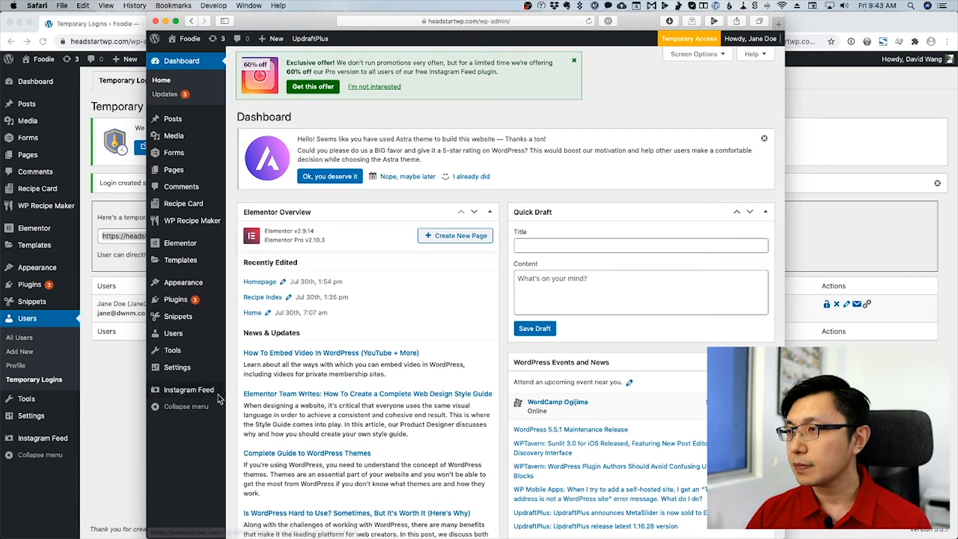
# Try adding a user and editing another administrator's profile; both are refused.
pyautogui.moveTo(183, 340)
pyautogui.click(183, 342)
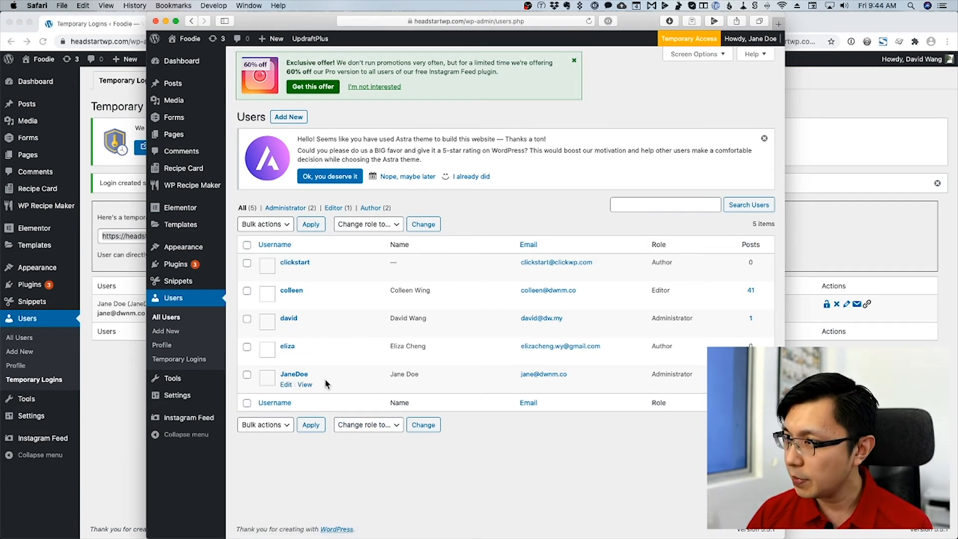
pyautogui.click(289, 116)
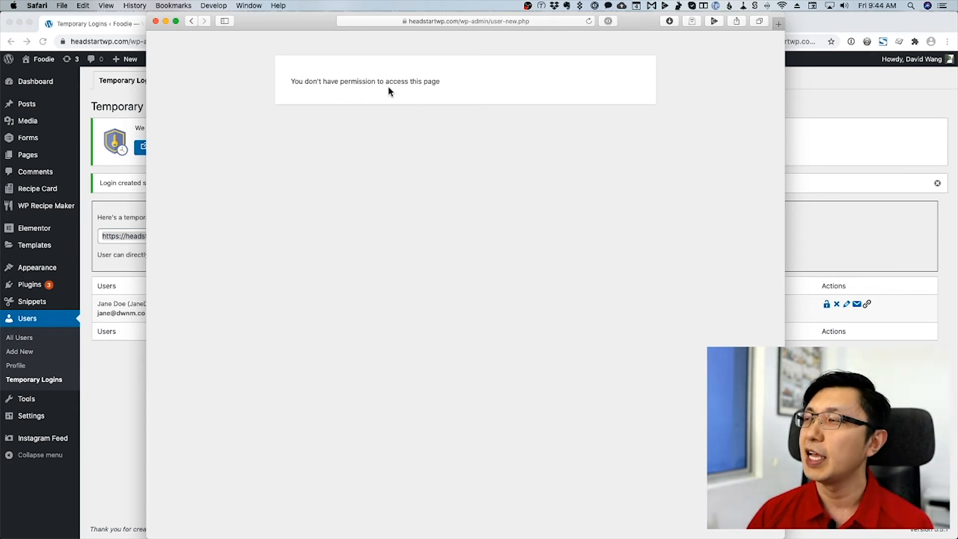
pyautogui.click(191, 21)
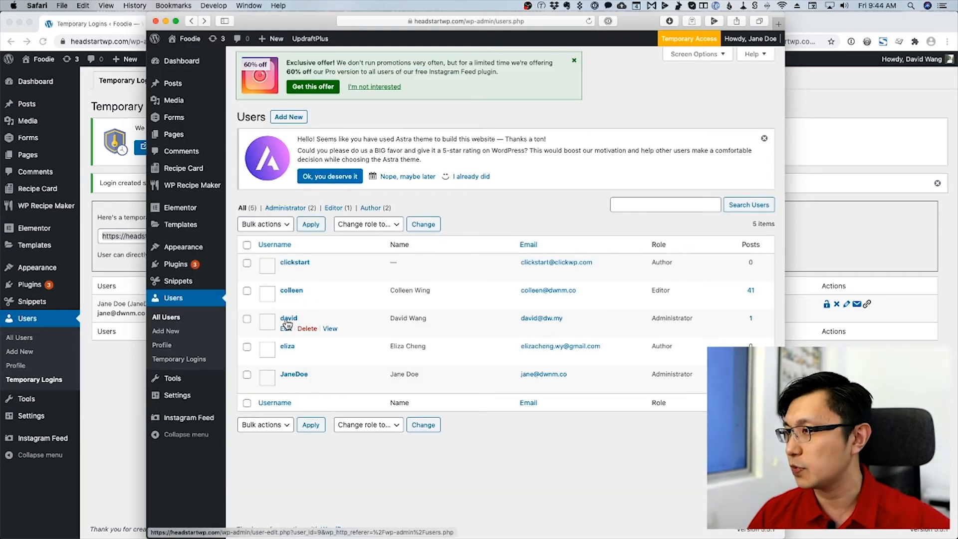
pyautogui.click(288, 319)
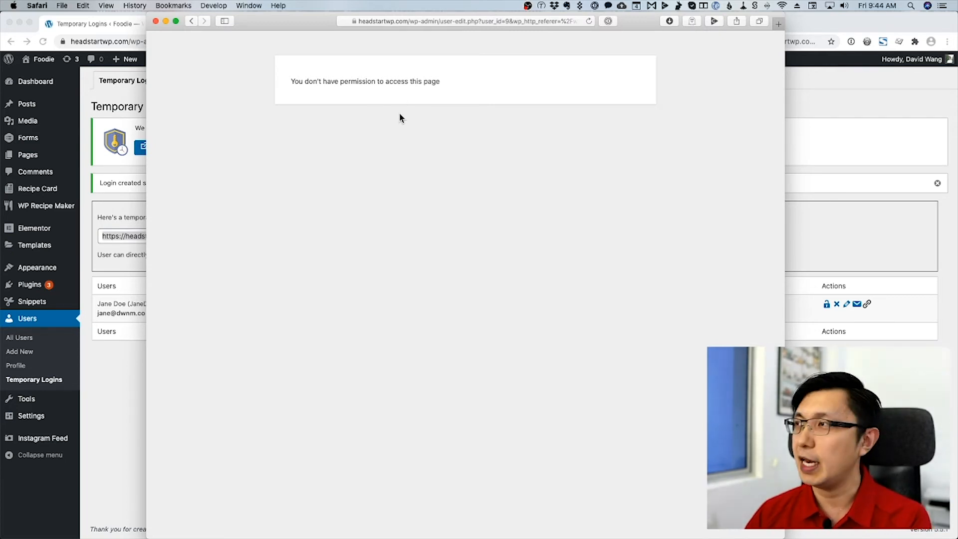
pyautogui.click(191, 21)
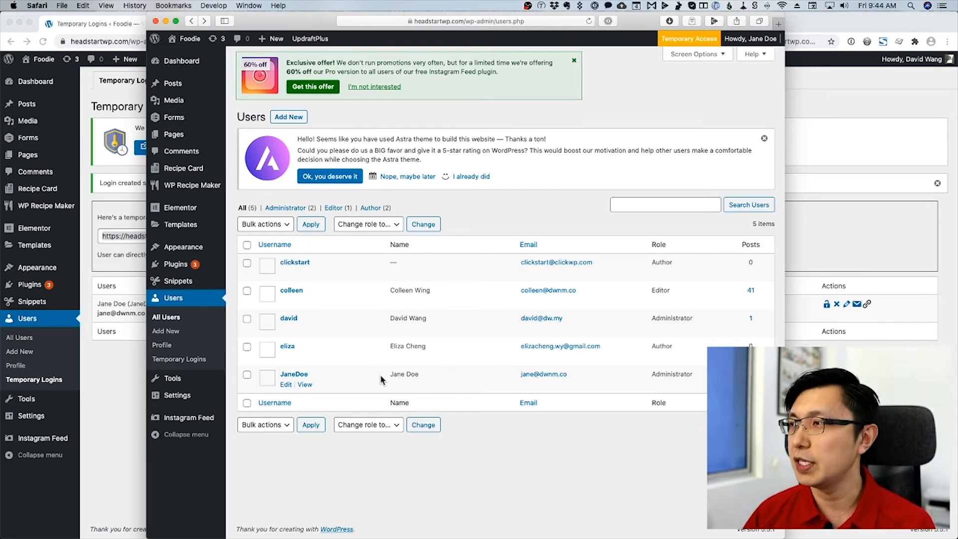
# Look over the User Switching plugin page, then return to Temporary Logins and go to Plugins > Add New.
pyautogui.click(123, 409)
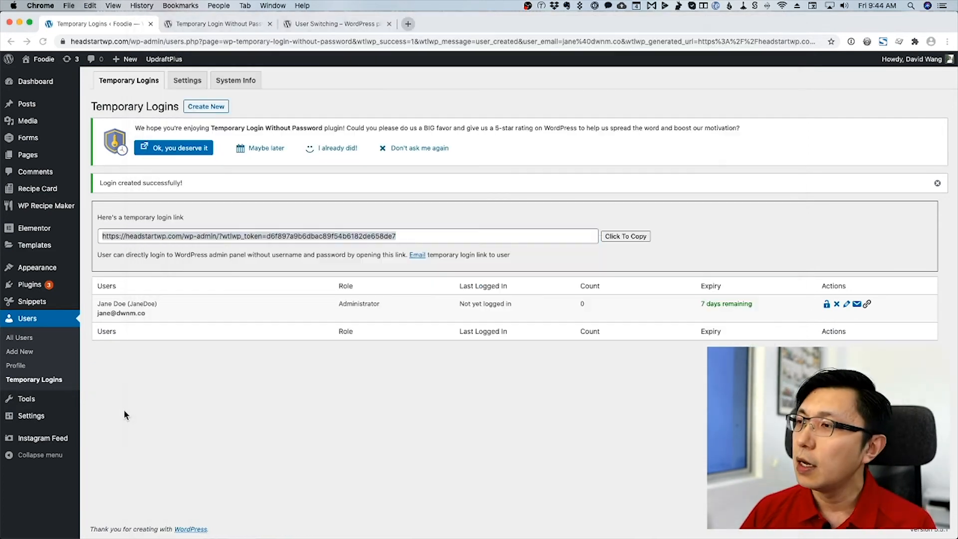
pyautogui.click(314, 24)
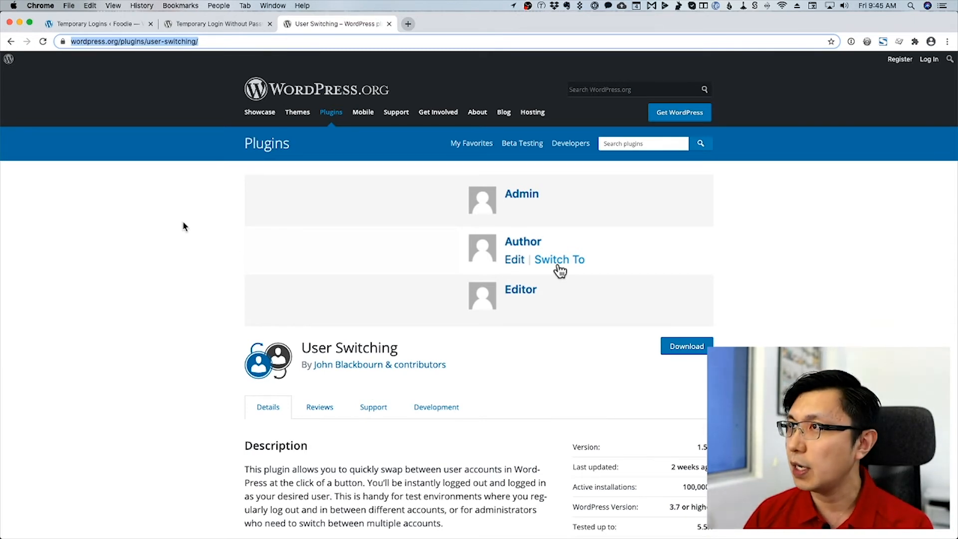
pyautogui.click(98, 24)
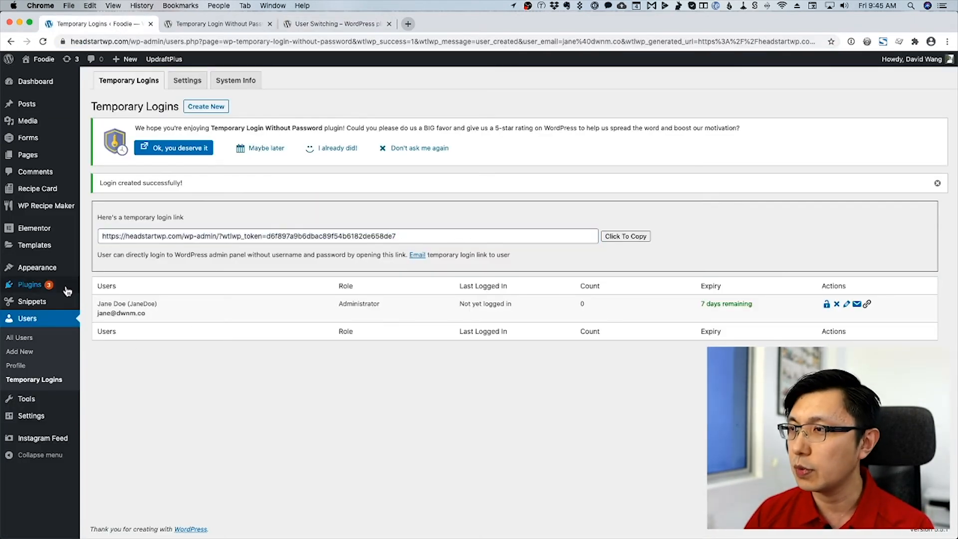
pyautogui.moveTo(67, 285)
pyautogui.click(103, 302)
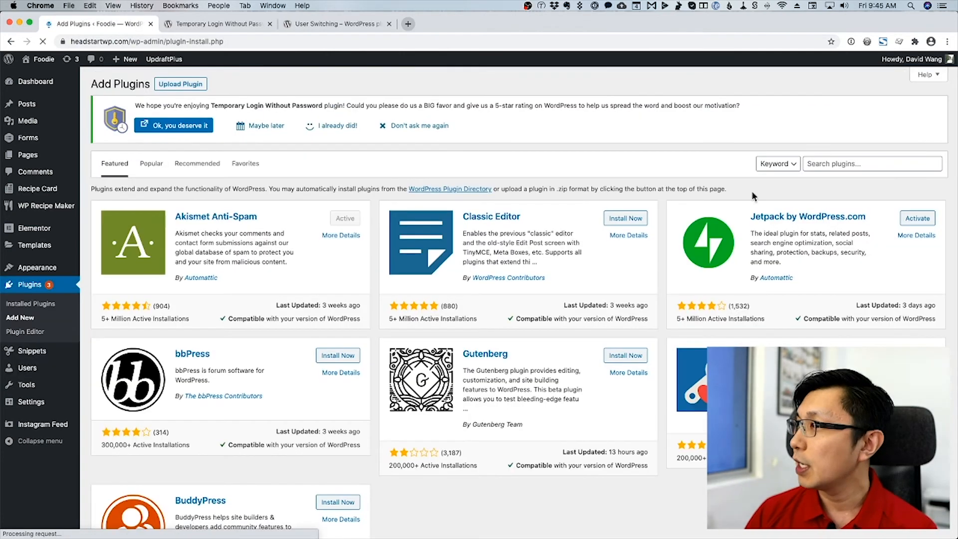
# Search the plugin directory for 'user switching'.
pyautogui.click(841, 163)
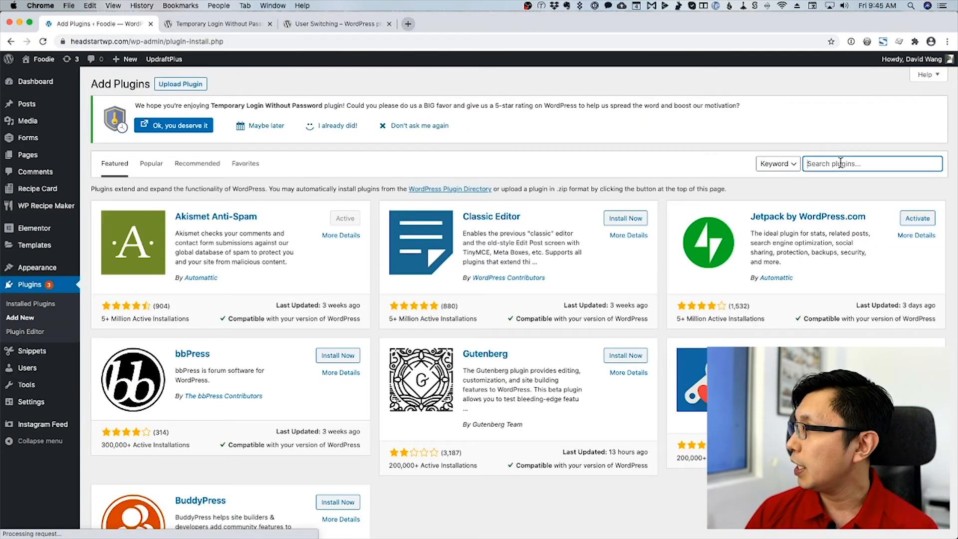
pyautogui.write('user swtichin')
pyautogui.press('BackSpace')
pyautogui.press('BackSpace')
pyautogui.press('BackSpace')
pyautogui.press('BackSpace')
pyautogui.press('BackSpace')
pyautogui.press('BackSpace')
pyautogui.write('itching')
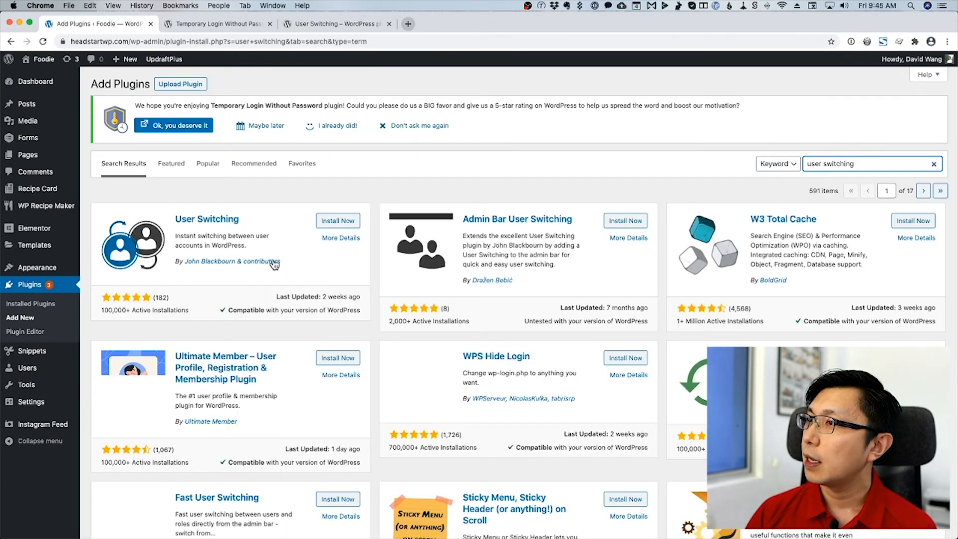
# Install and activate the User Switching plugin, then go to All Users.
pyautogui.click(330, 221)
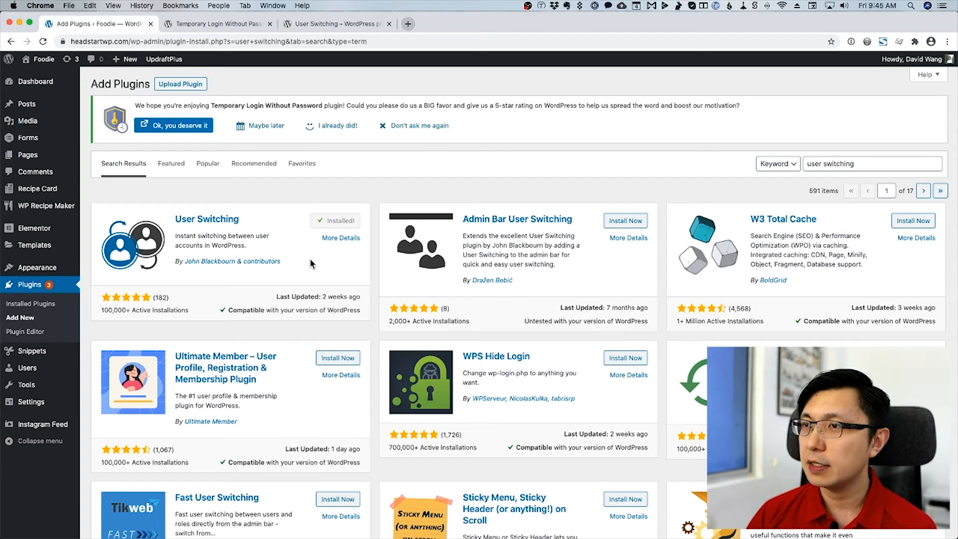
pyautogui.click(336, 227)
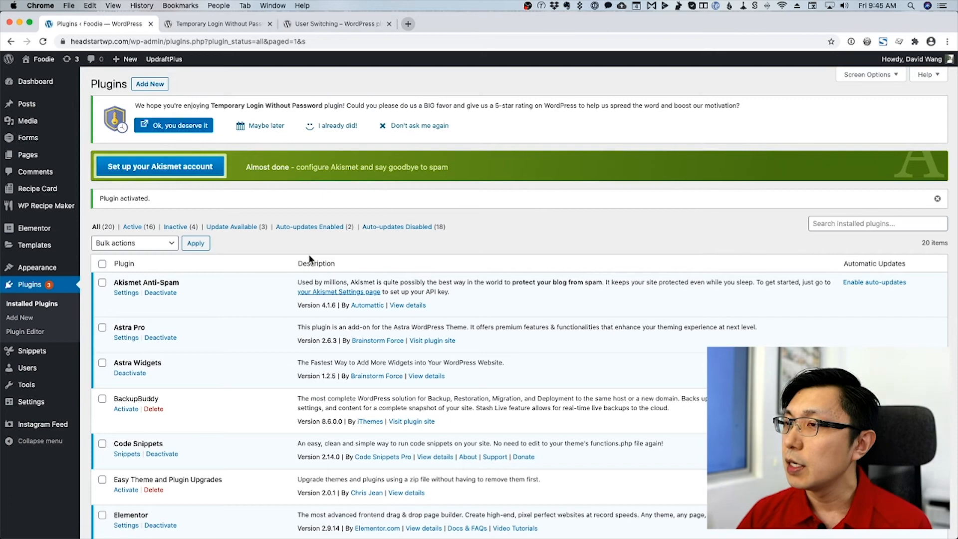
pyautogui.click(42, 372)
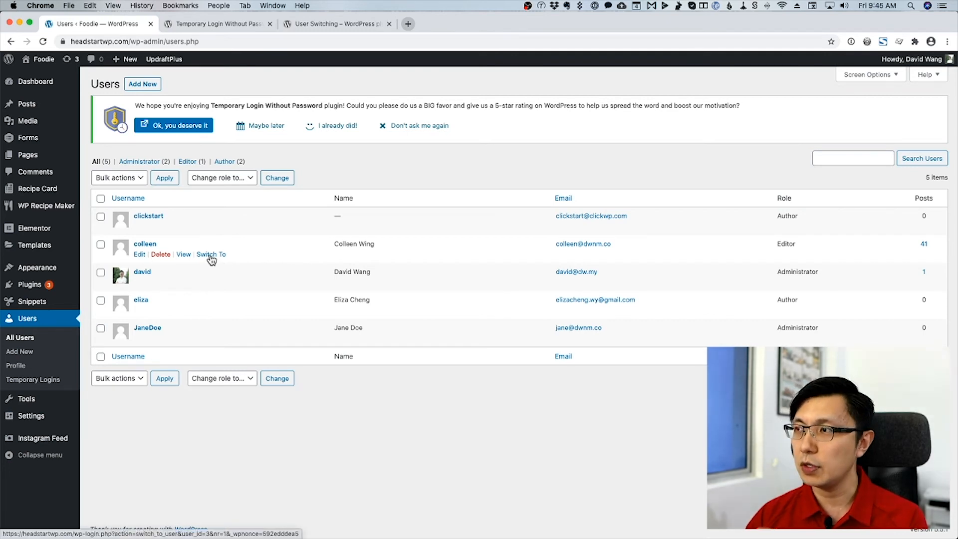
# Switch into the Editor user's account and change the address from wp-admin/ to my-account/.
pyautogui.click(144, 243)
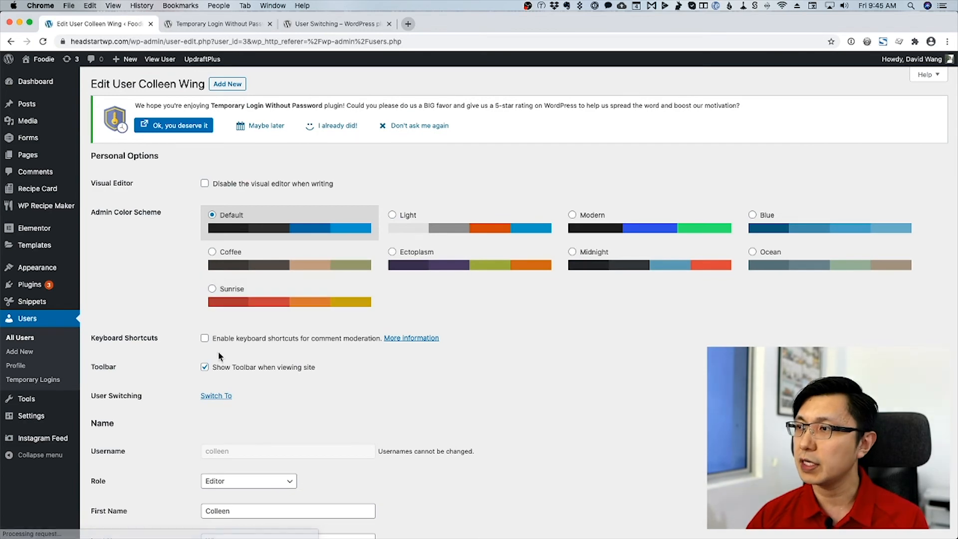
pyautogui.click(215, 397)
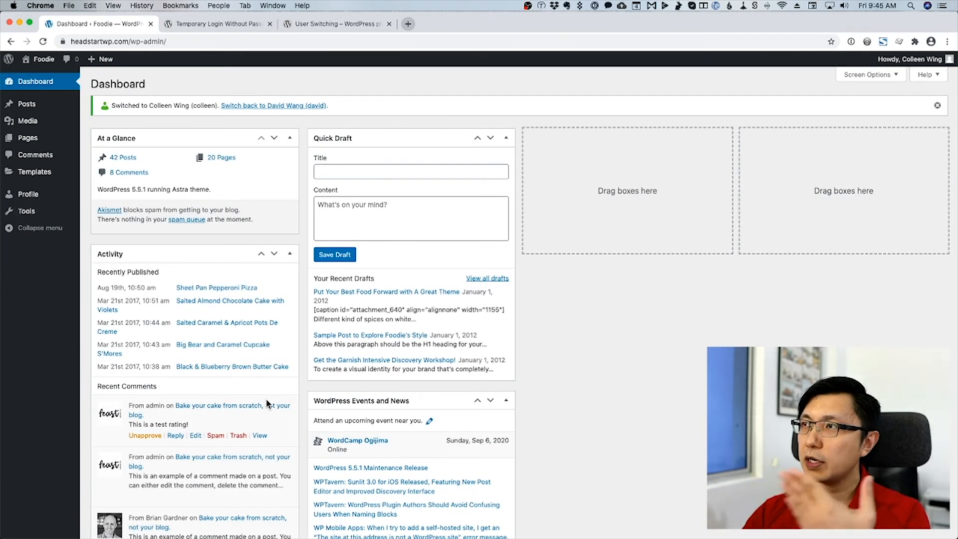
pyautogui.press('super+l')
pyautogui.press('Right')
pyautogui.hotkey('alt', 'shift', 'Left')
pyautogui.hotkey('alt', 'shift', 'Left')
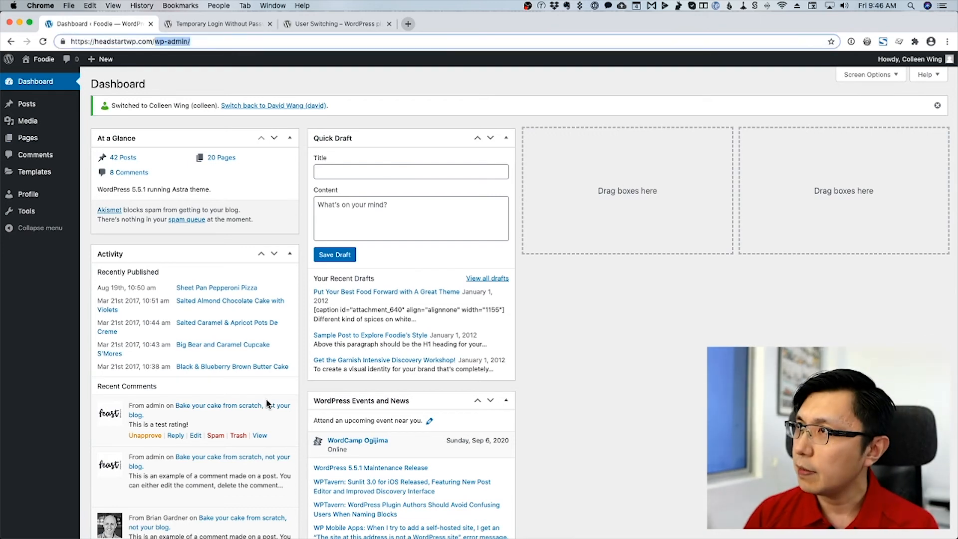
pyautogui.write('my-account/')
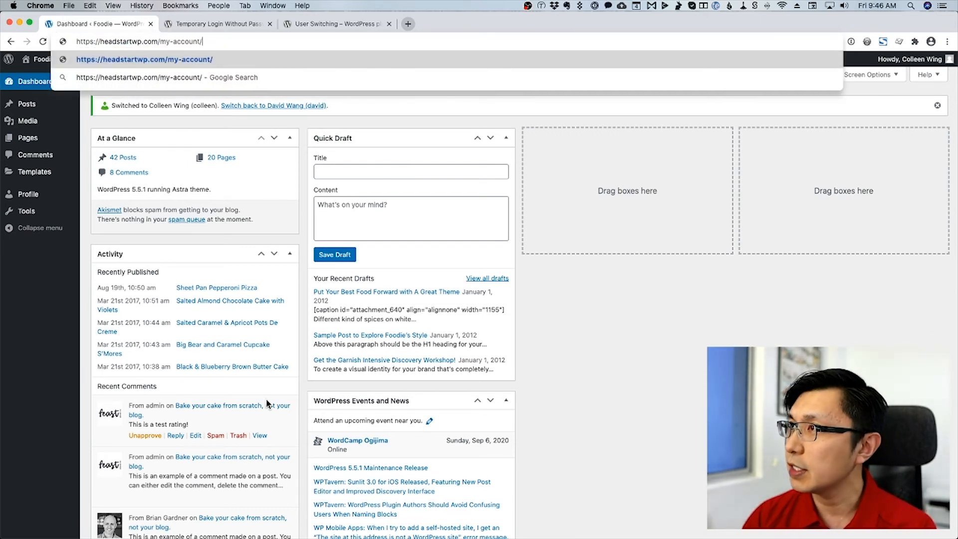
# Load and browse the My Account page as the Editor, then switch back to the original administrator.
pyautogui.press('Return')
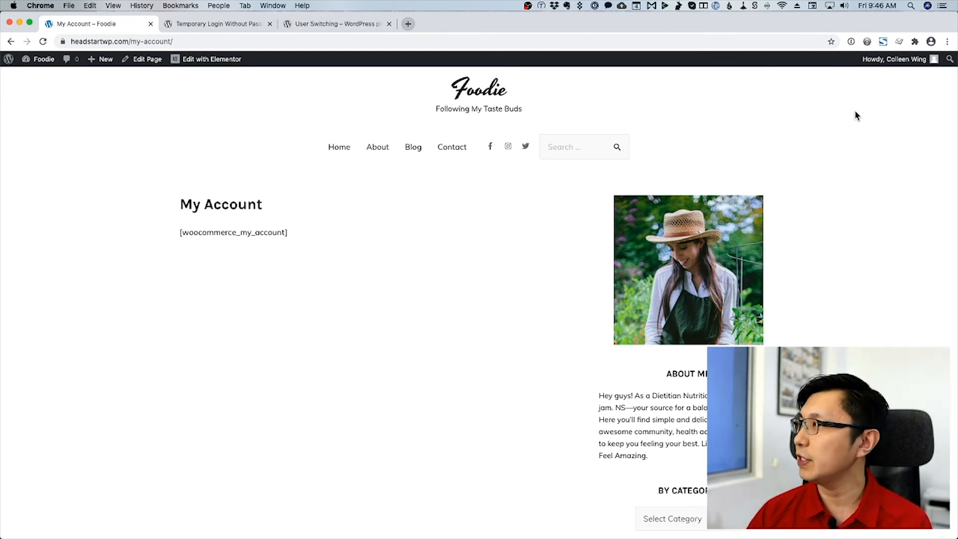
pyautogui.moveTo(890, 66)
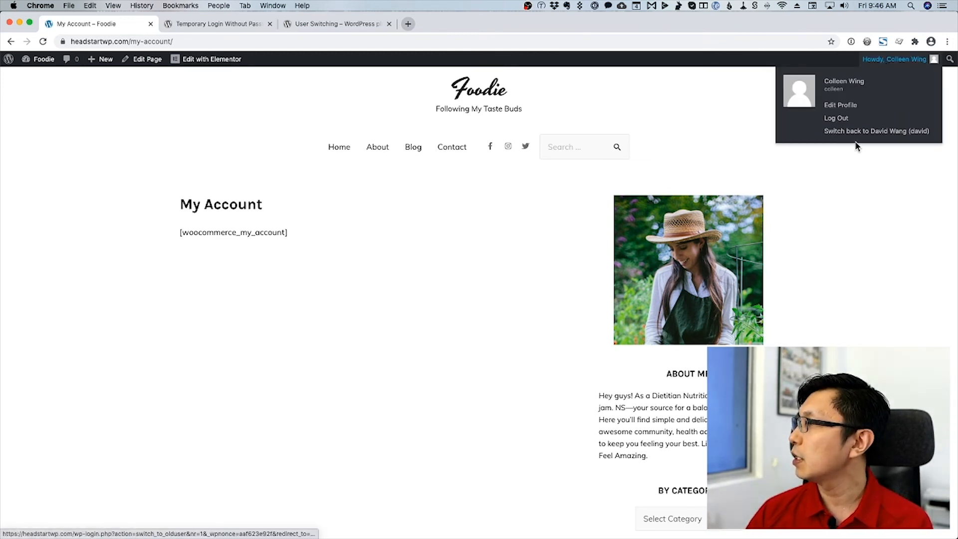
pyautogui.scroll(-15, 435, 207)
pyautogui.scroll(-3, 435, 232)
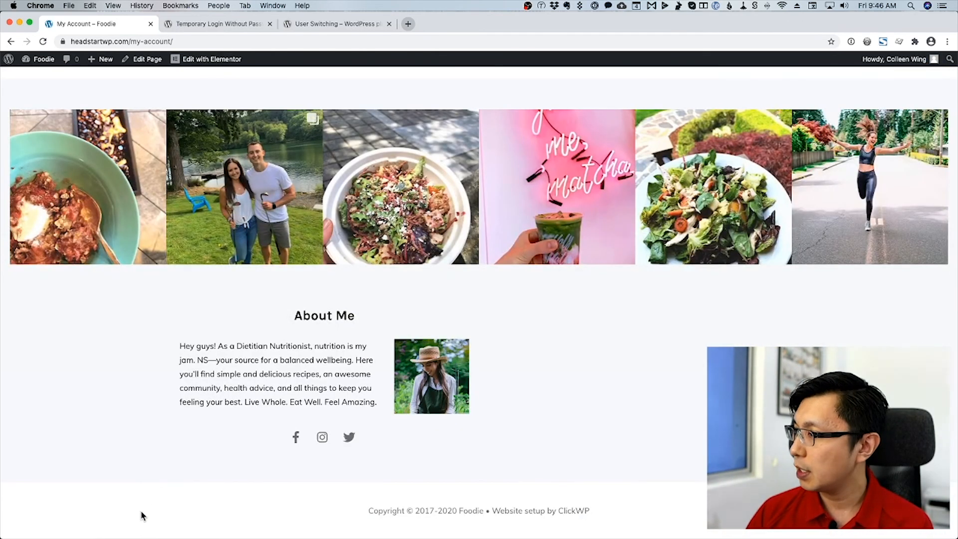
pyautogui.scroll(3, 168, 500)
pyautogui.scroll(-3, 168, 502)
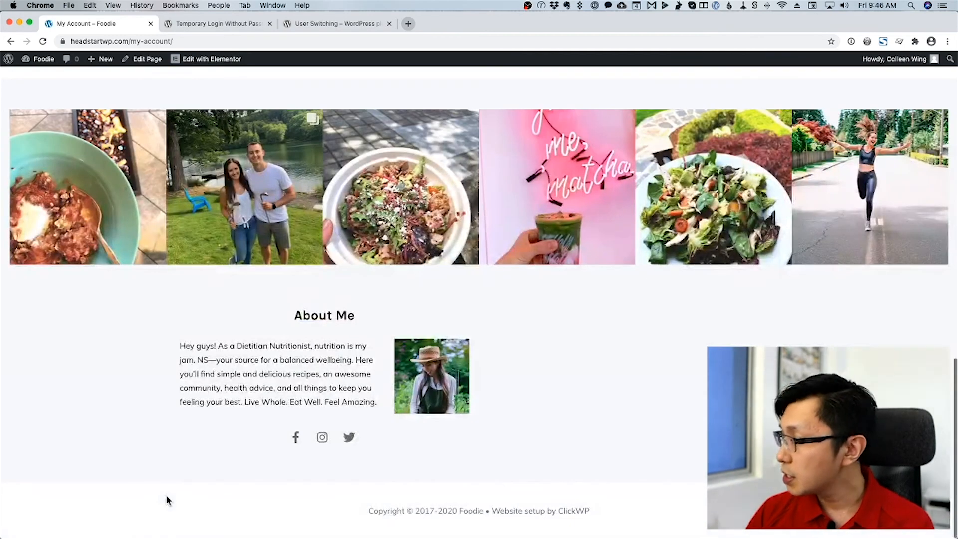
pyautogui.scroll(15, 235, 496)
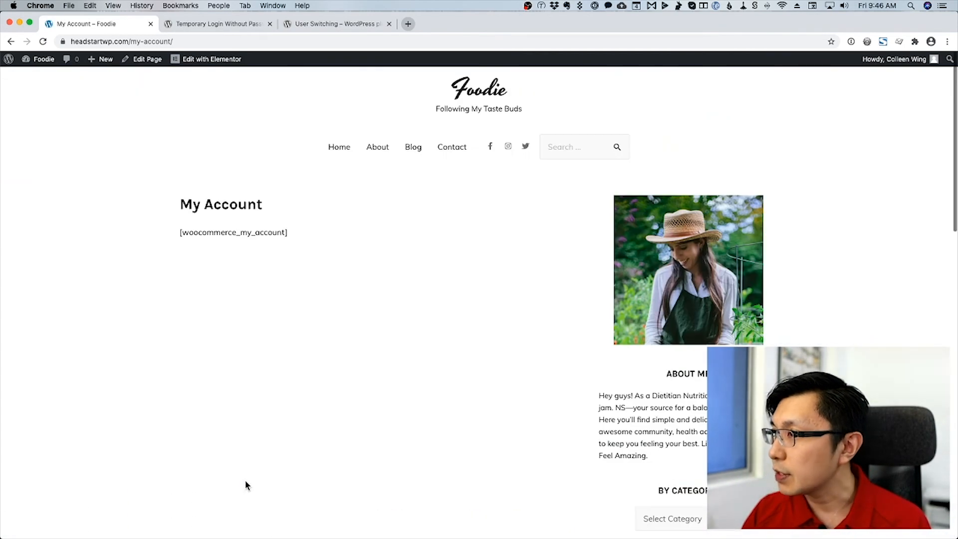
pyautogui.scroll(-10, 404, 245)
pyautogui.scroll(-5, 377, 274)
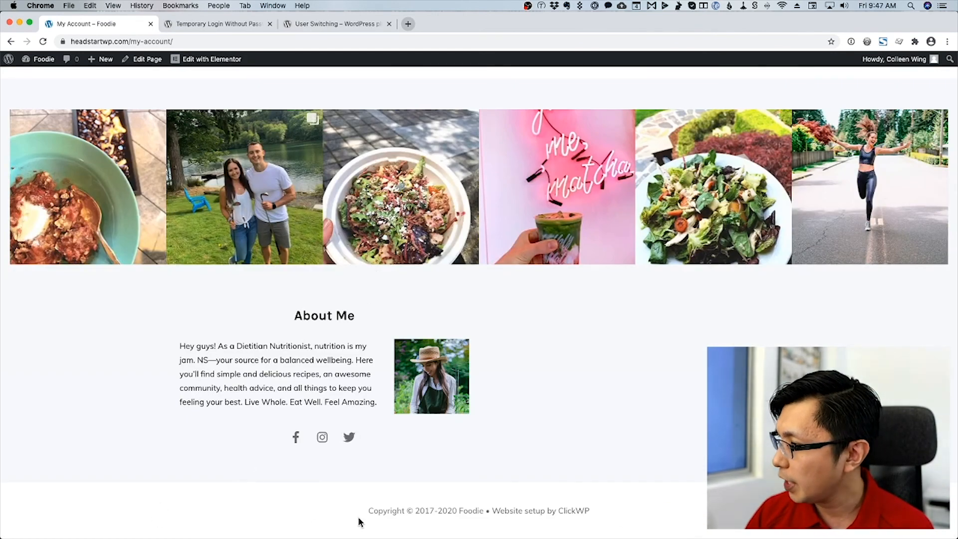
pyautogui.scroll(5, 560, 451)
pyautogui.scroll(10, 560, 450)
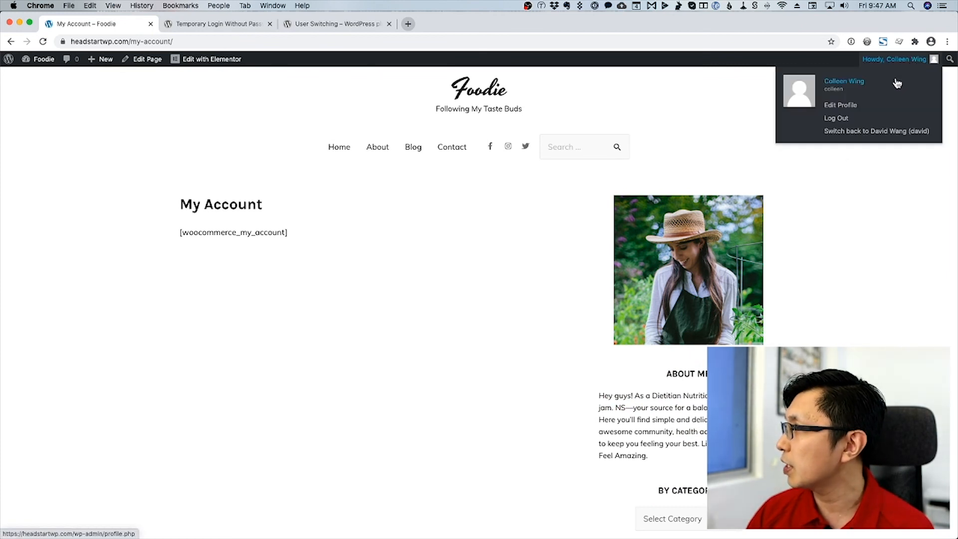
pyautogui.click(887, 132)
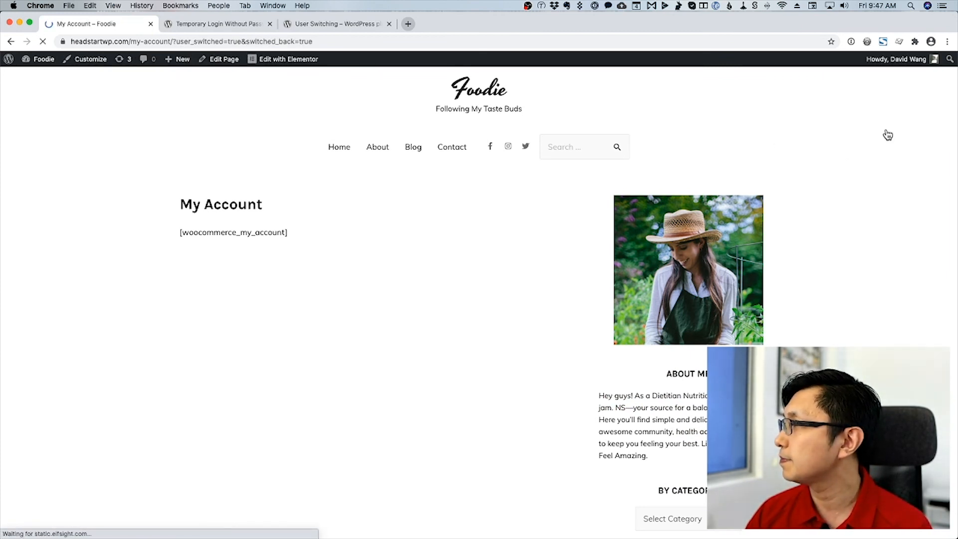